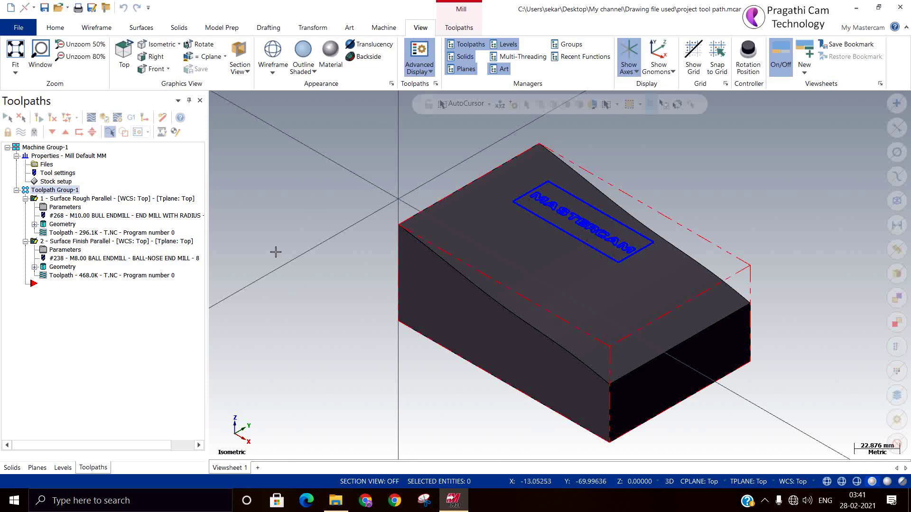
right_click(124, 299)
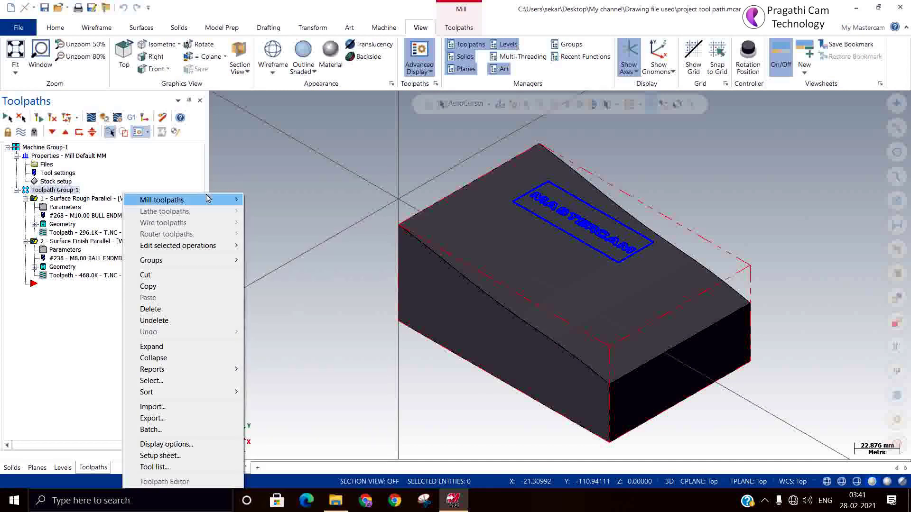
mouse_move(209, 199)
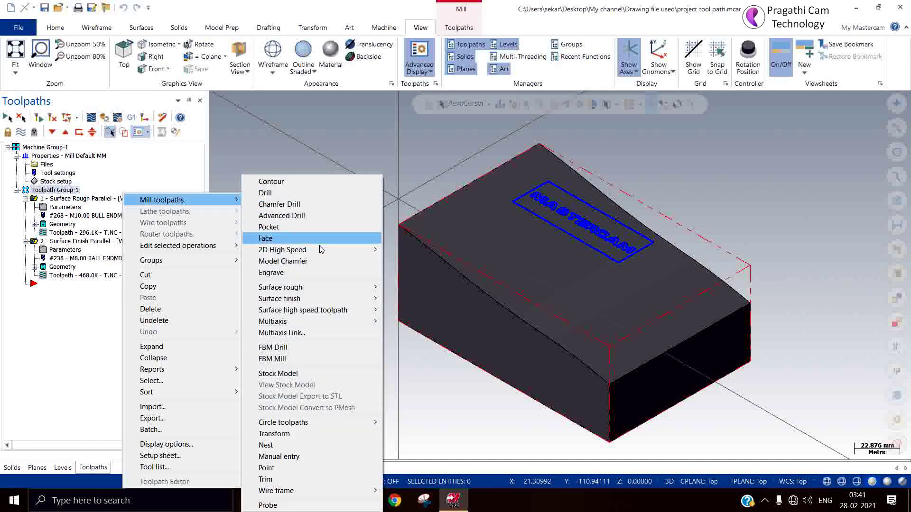
mouse_move(332, 288)
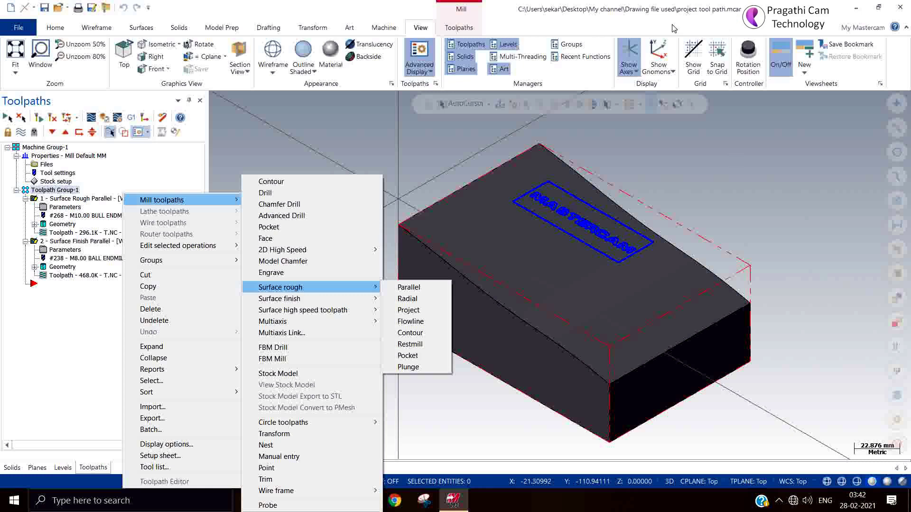
click(353, 136)
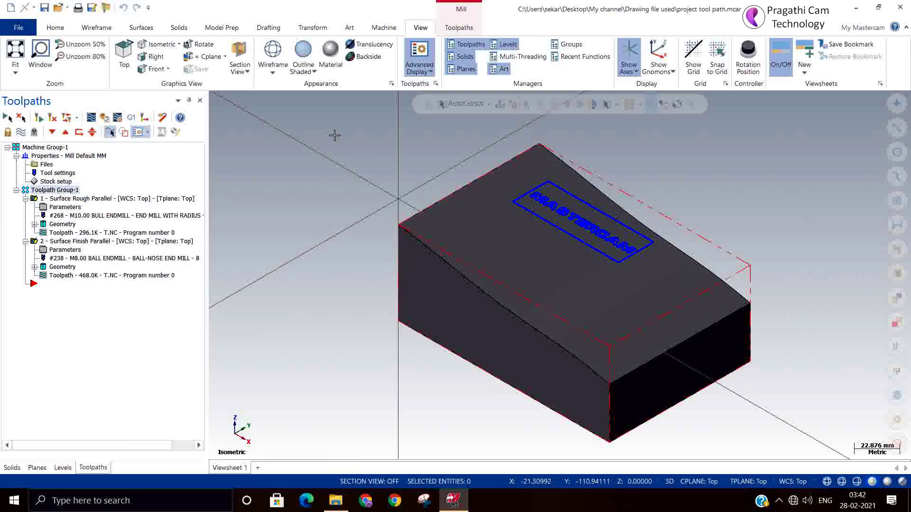
- Inspect the Surface Rough Parallel toolpath on the model and check its stock to leave on the drive surface
click(70, 199)
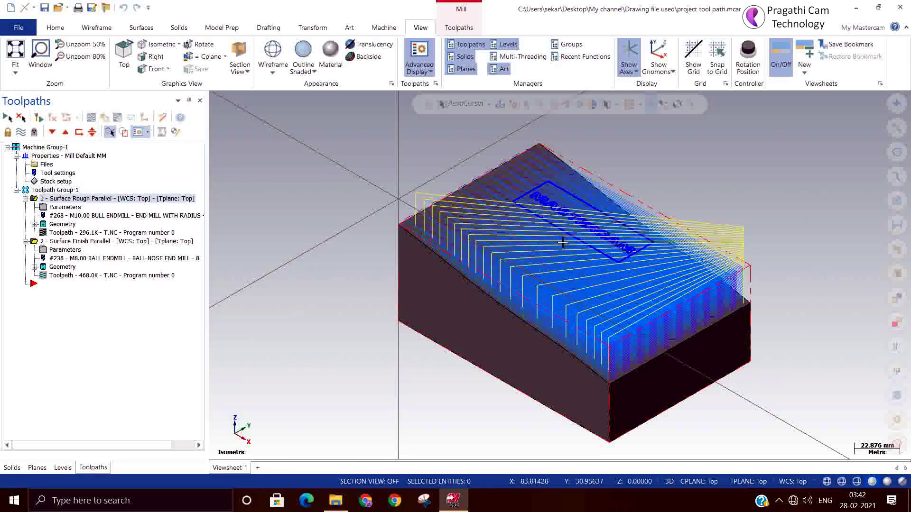
middle_drag(522, 285, 557, 223)
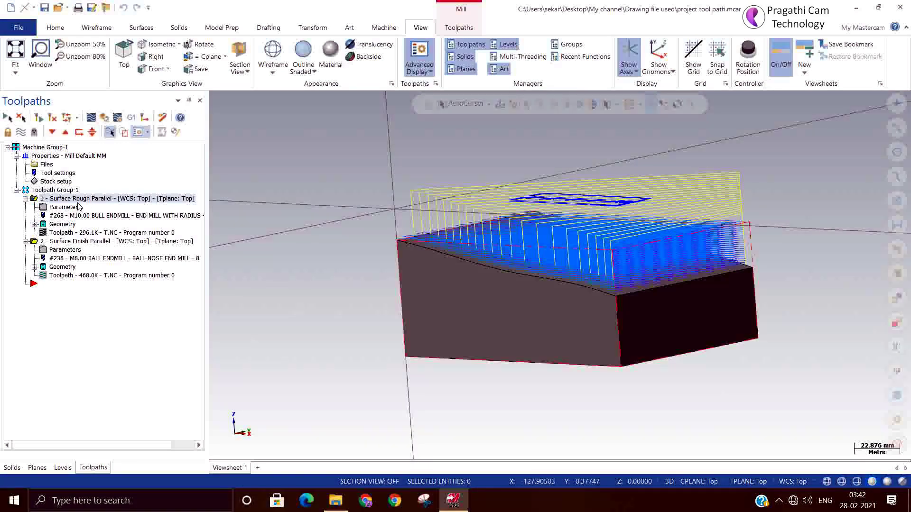
click(74, 210)
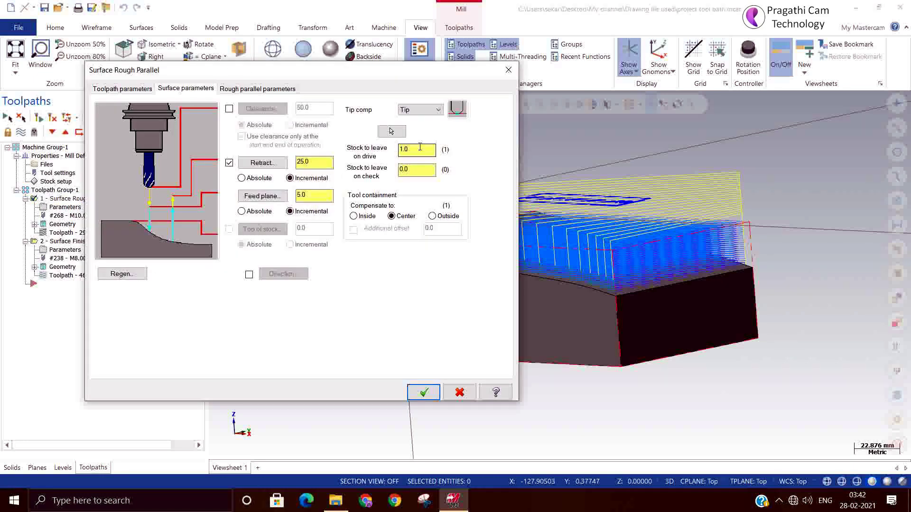
click(424, 393)
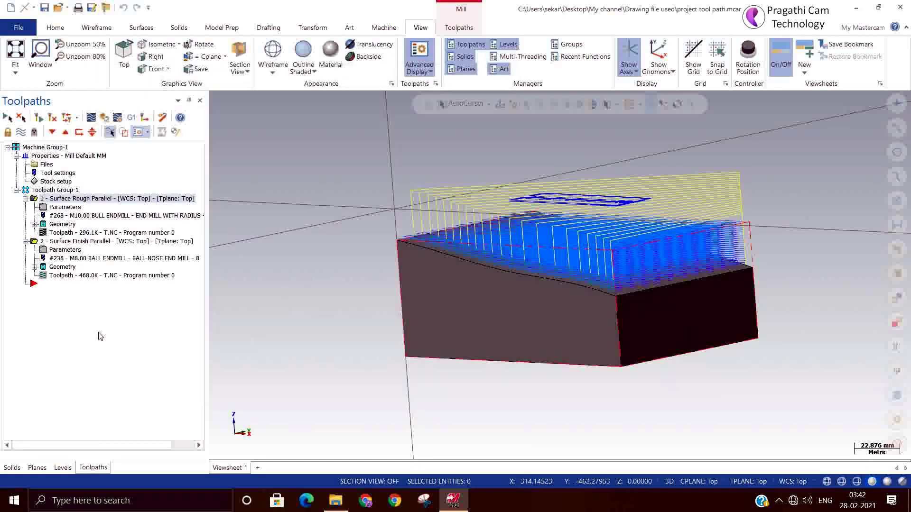
- Set the Surface Finish Parallel operation's stock to leave on drive to 0 and regenerate its toolpath
click(64, 241)
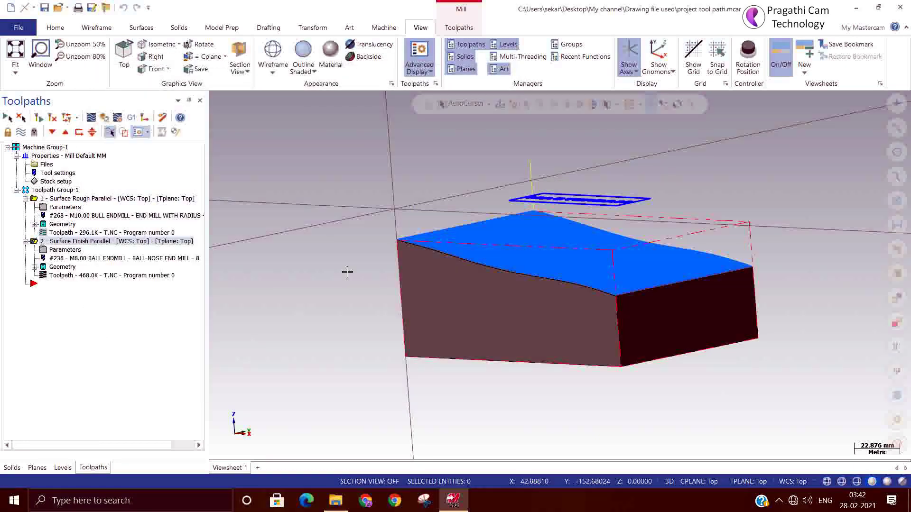
mouse_move(426, 272)
middle_down()
mouse_move(445, 307)
mouse_move(425, 271)
middle_up()
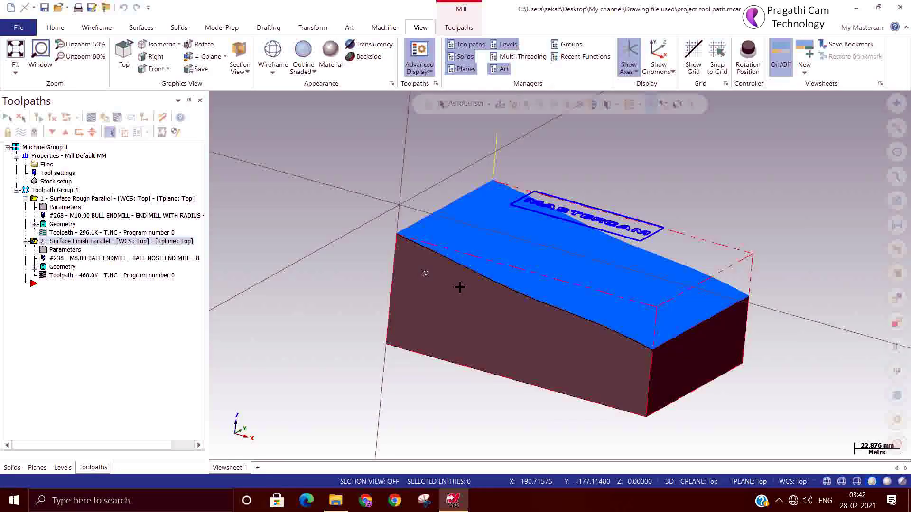
click(63, 252)
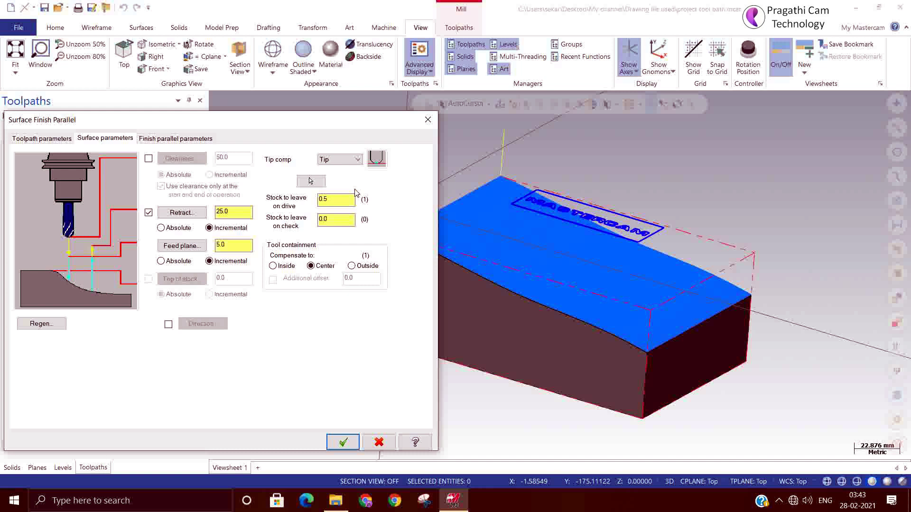
drag(351, 199, 319, 200)
text(0)
click(342, 441)
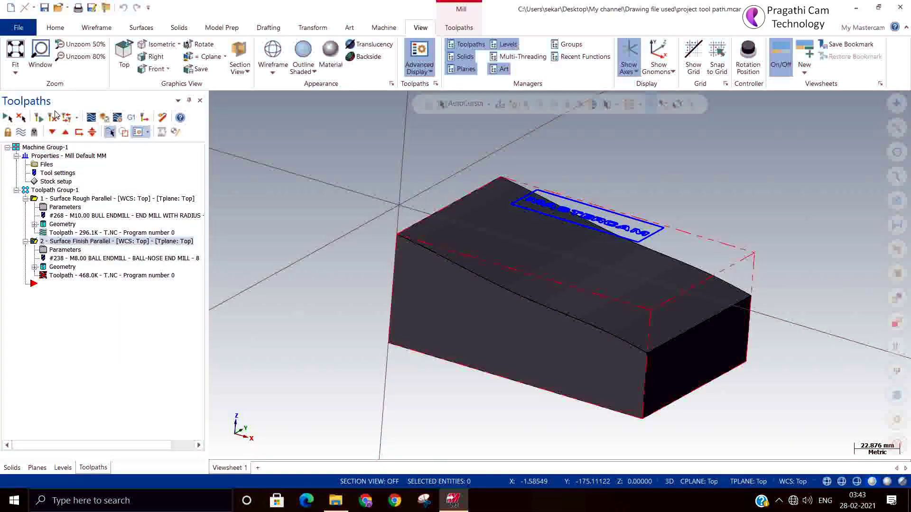
click(53, 117)
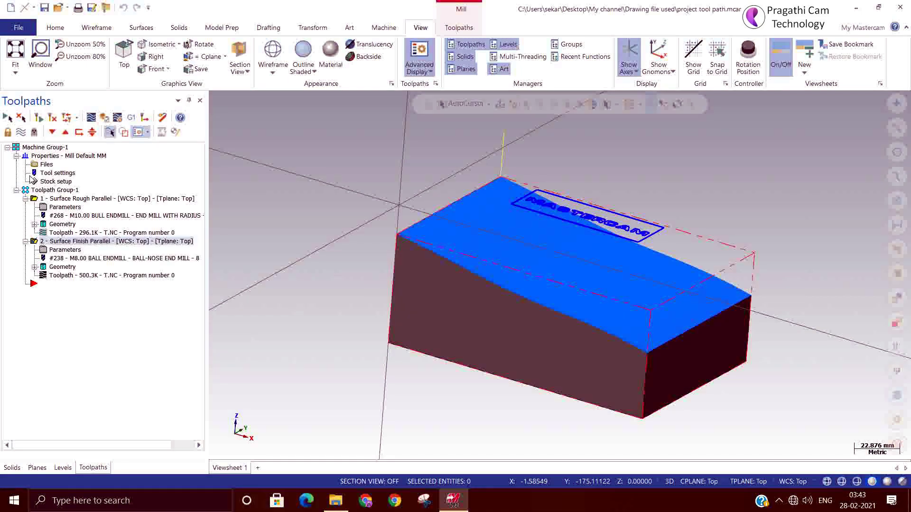
- Set the Surface Finish Parallel operation's maximum stepover to 0.3 and regenerate its toolpath
click(66, 250)
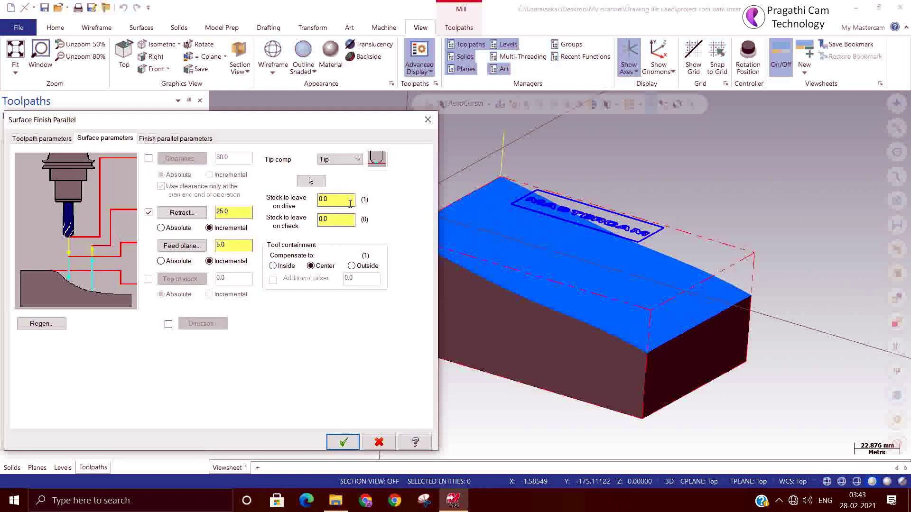
click(189, 138)
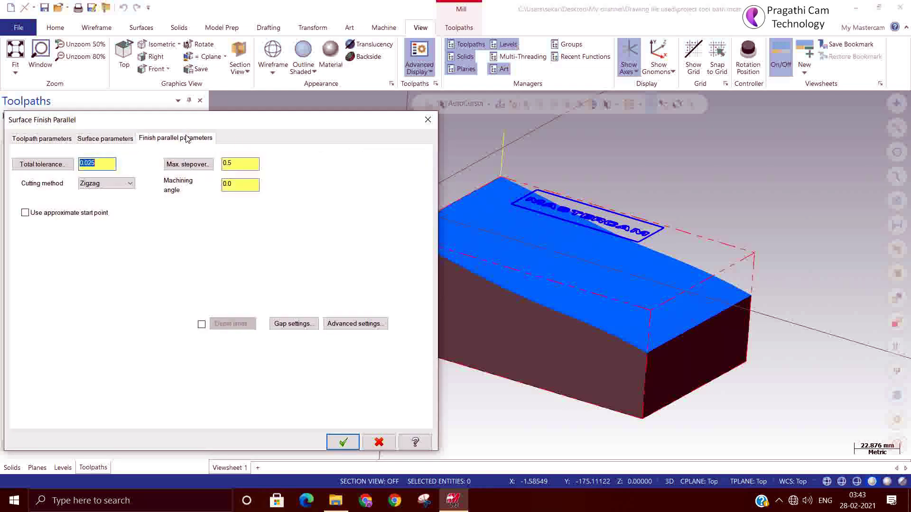
double_click(247, 166)
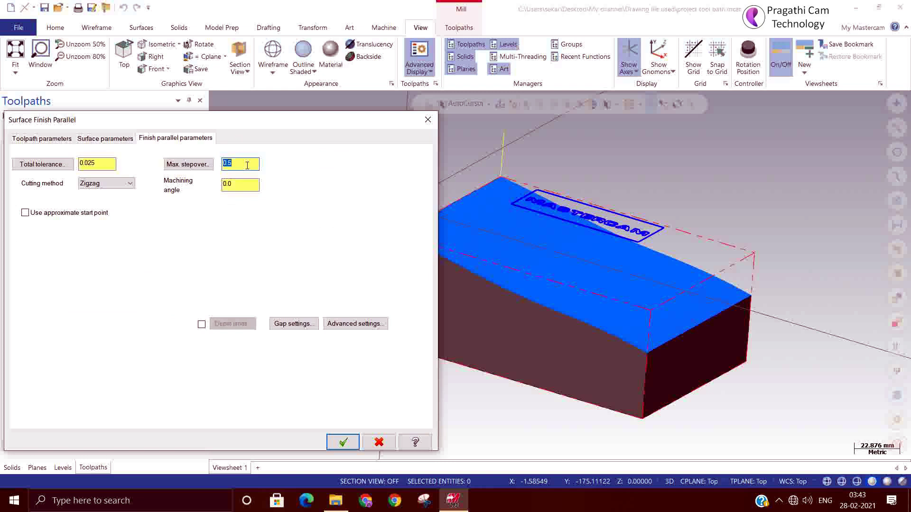
text(0.3)
click(344, 442)
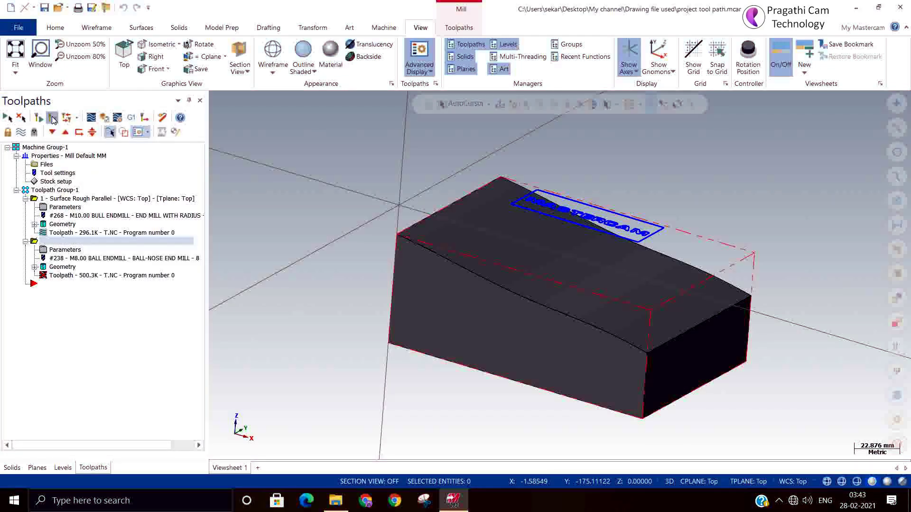
click(52, 117)
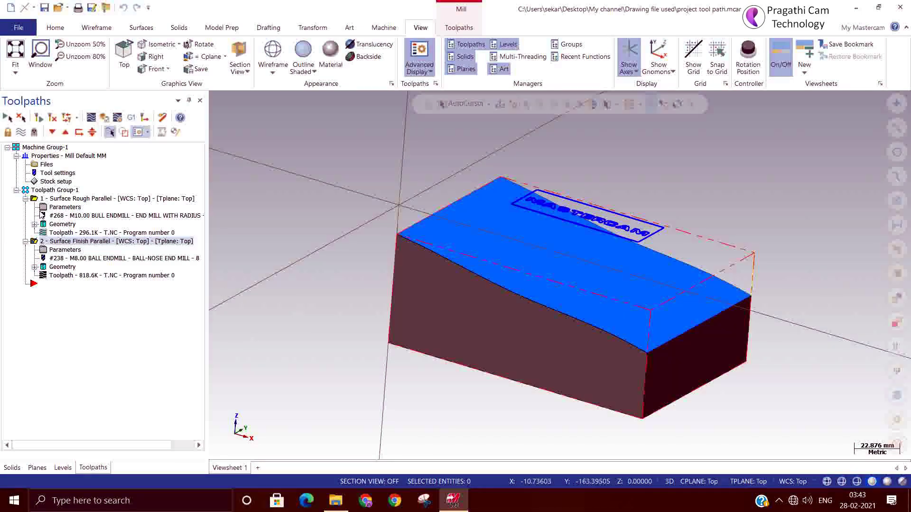
- Run a Verify simulation of all operations in Toolpath Group-1, examine the machined top surface, and close the simulator
click(53, 190)
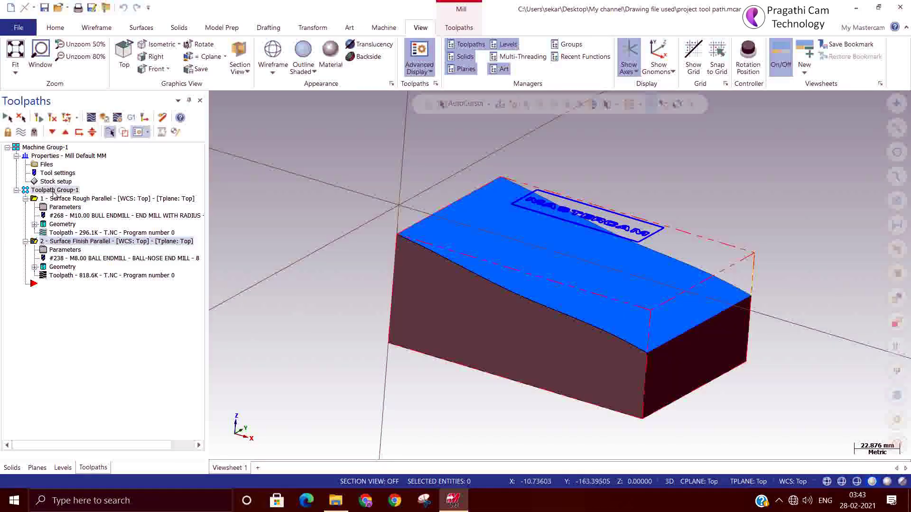
click(104, 118)
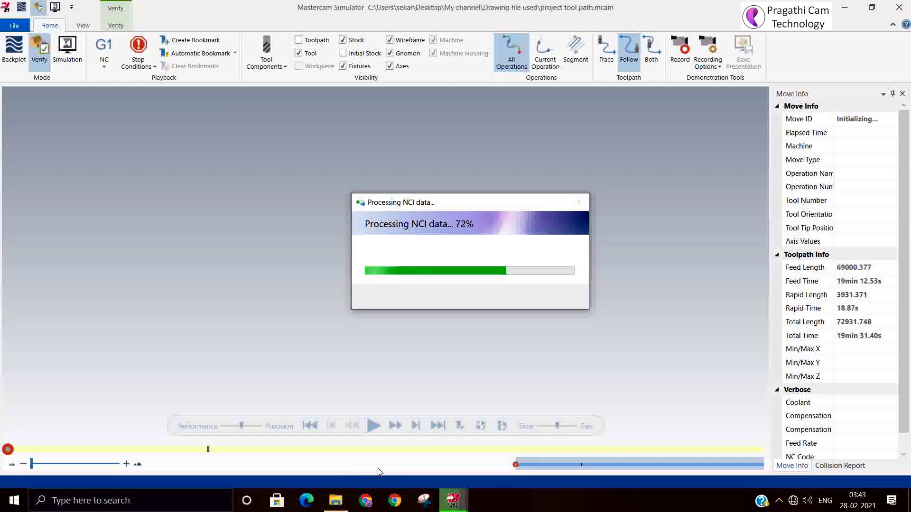
click(373, 426)
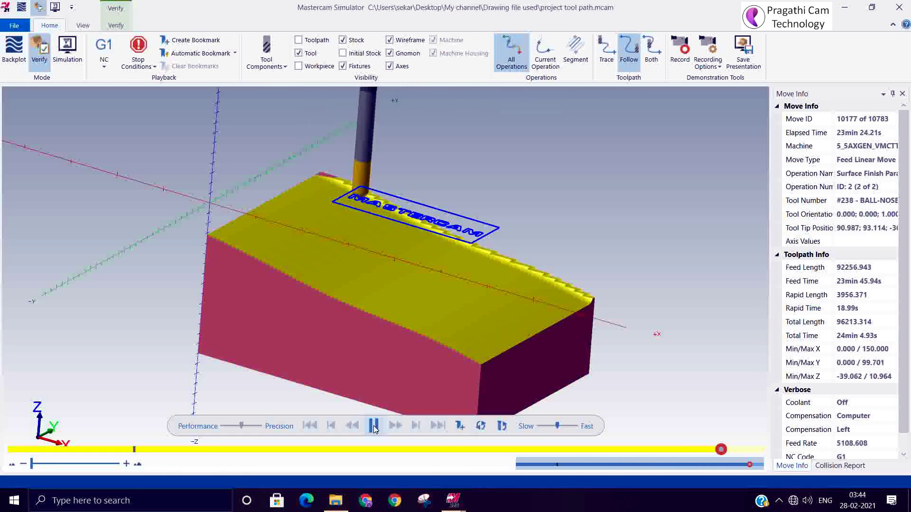
middle_drag(380, 455, 378, 443)
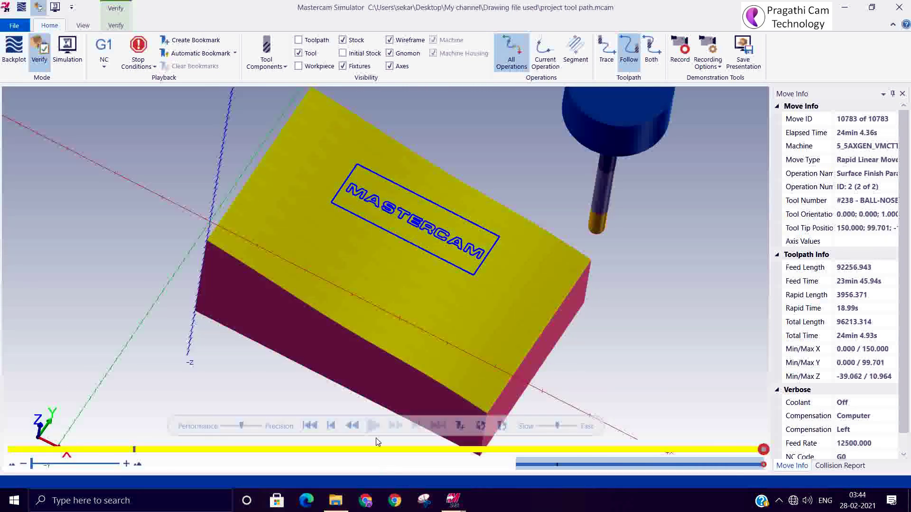
scroll(434, 247, up, 3)
middle_drag(433, 250, 428, 254)
scroll(428, 254, down, 5)
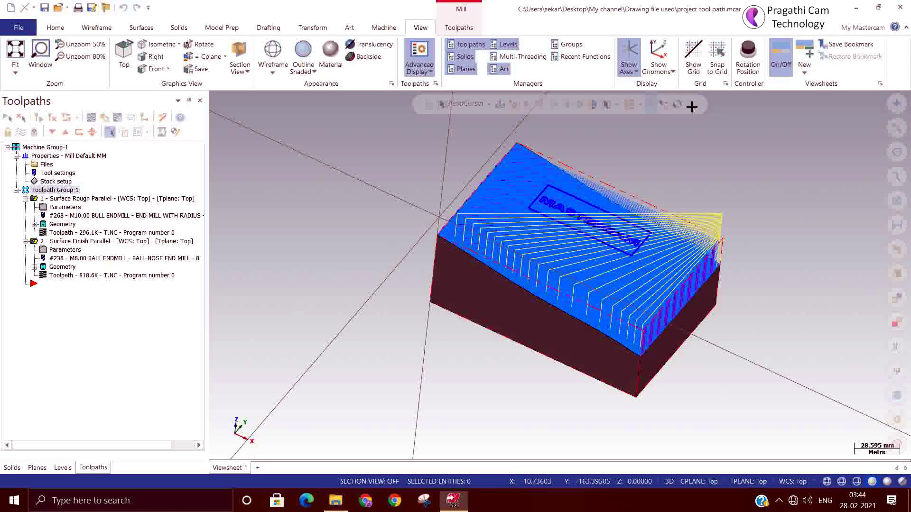
click(899, 7)
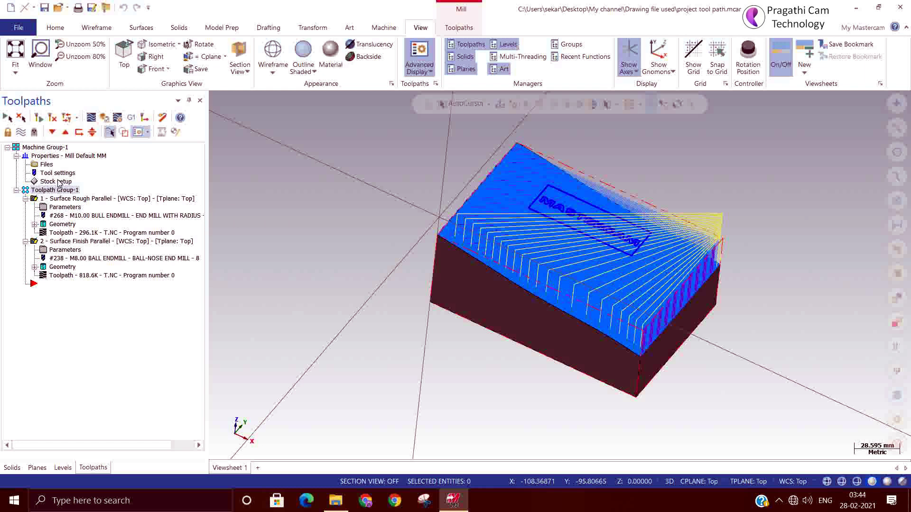
- Create a Surface Rough Project toolpath with the boss/cavity type Undefined and the block's curved top face as drive surface
right_click(86, 297)
mouse_move(120, 204)
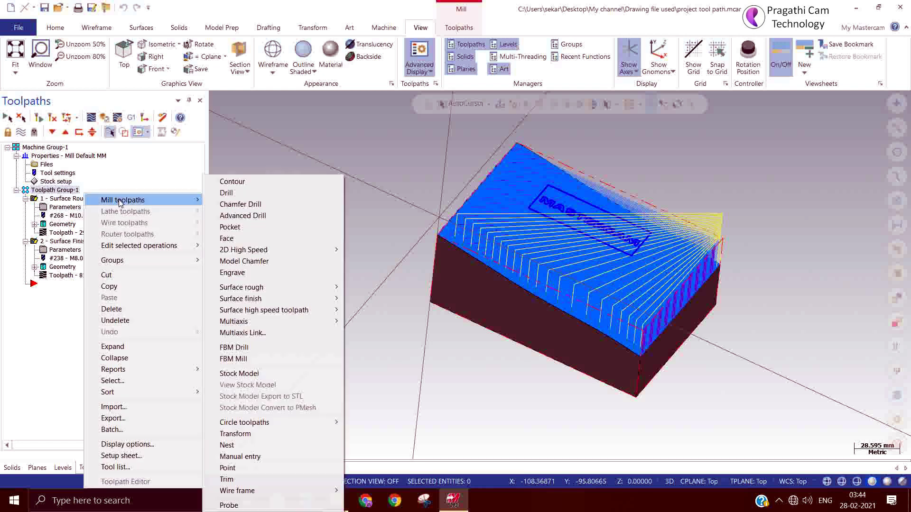
mouse_move(256, 289)
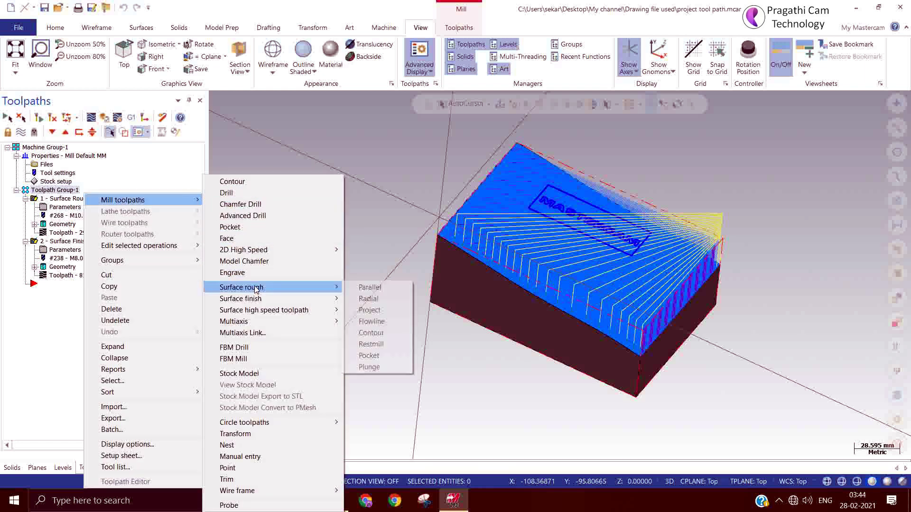
click(371, 310)
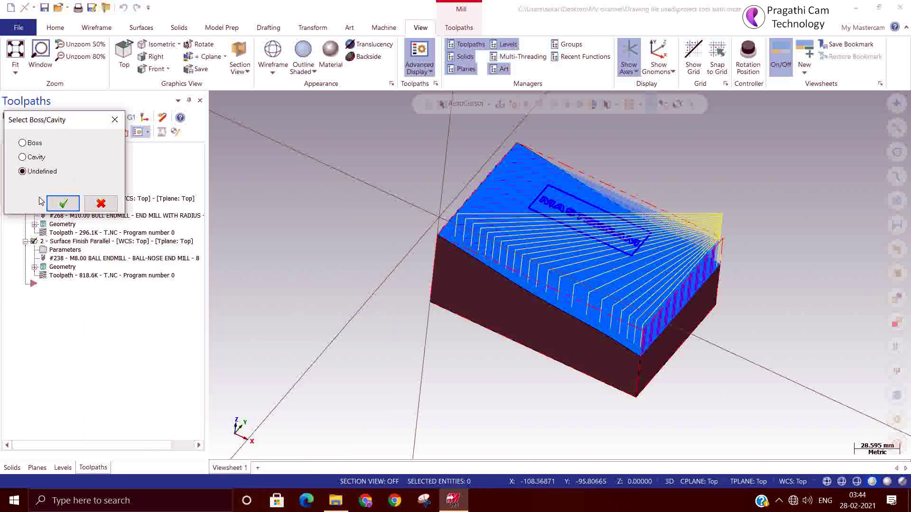
click(63, 204)
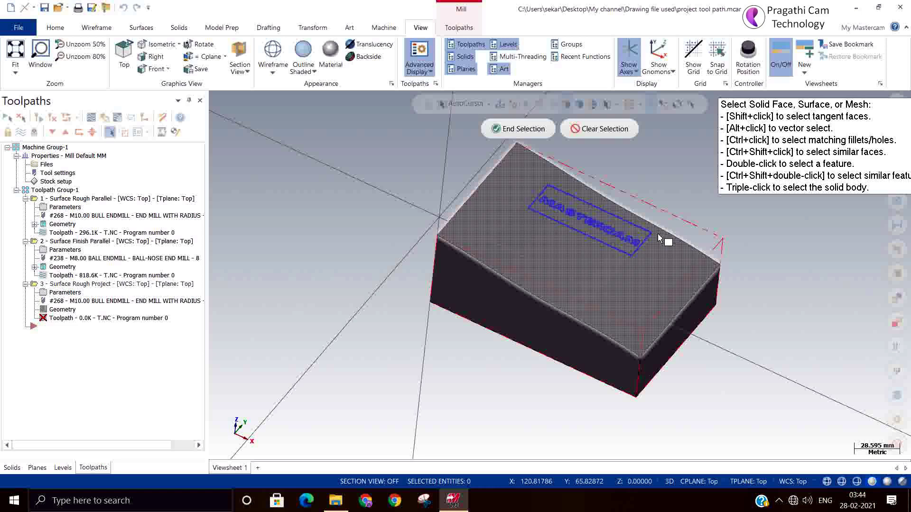
click(529, 157)
click(520, 129)
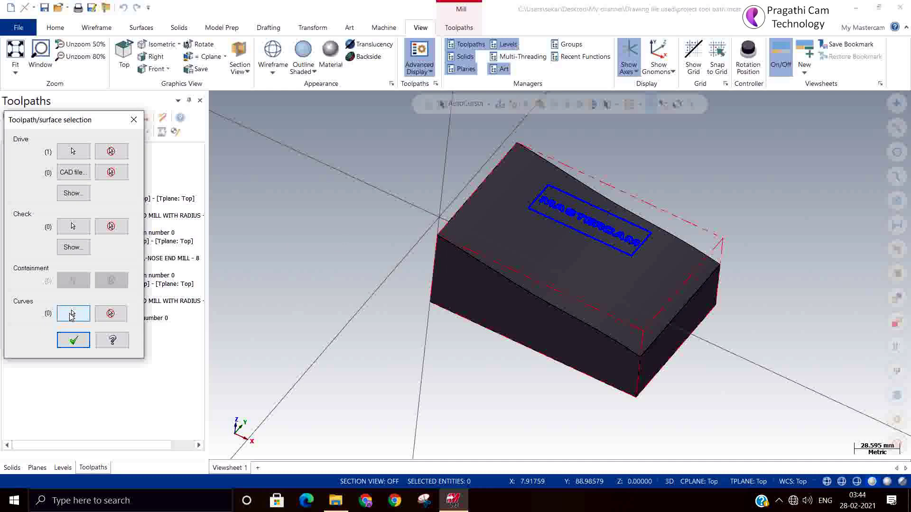
- Select the MASTERCAM text and its frame with a window as projection curves, starting near the frame's corner, and accept the surface selection
click(72, 313)
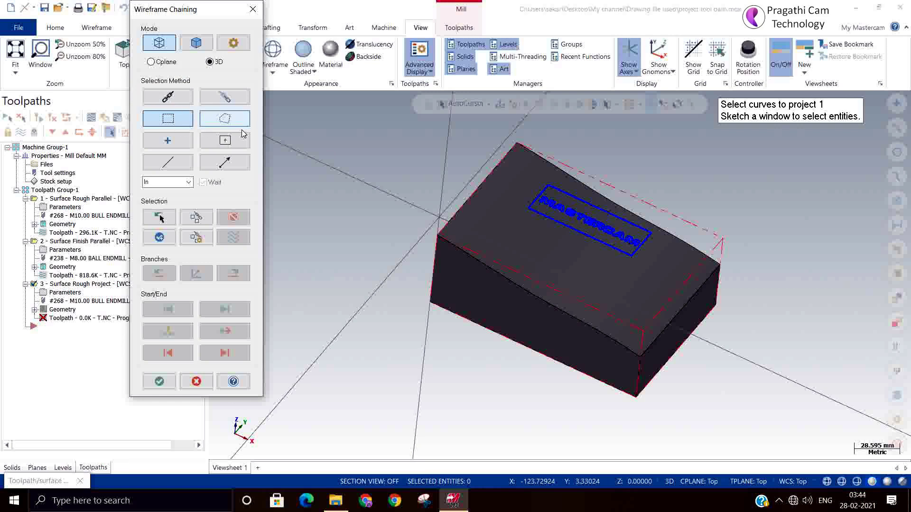
click(168, 96)
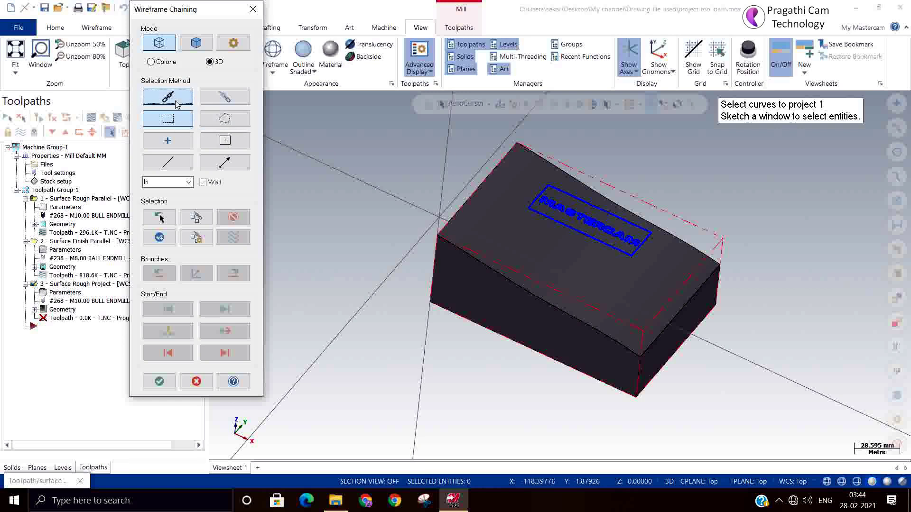
click(168, 118)
scroll(617, 202, up, 2)
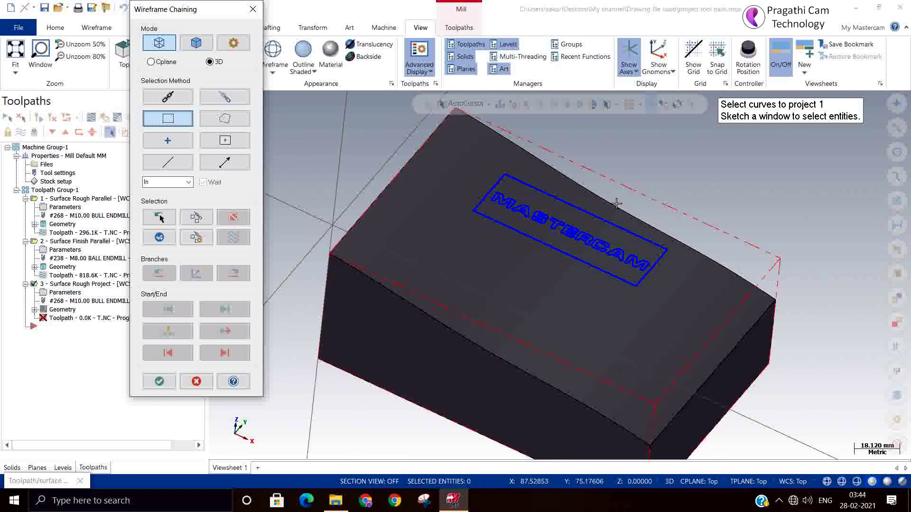
mouse_move(463, 137)
mouse_down()
mouse_move(600, 323)
mouse_move(715, 330)
mouse_move(704, 297)
mouse_up()
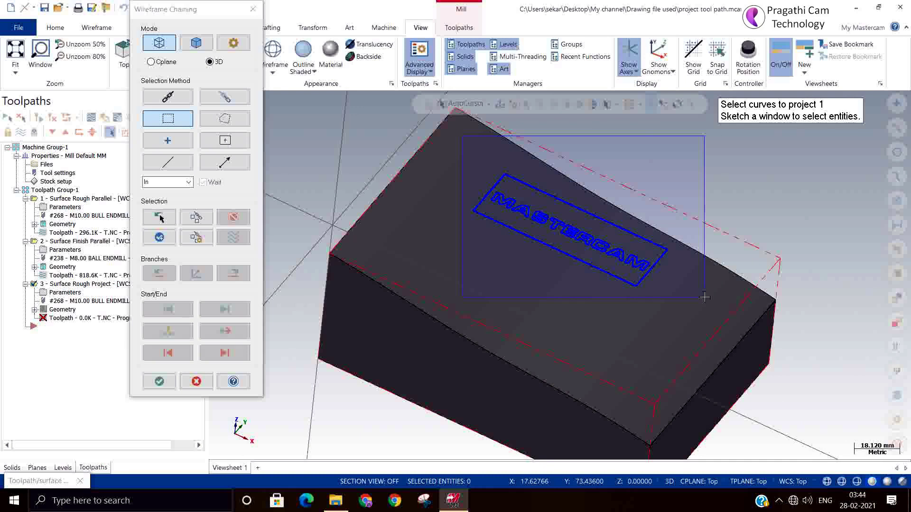
drag(705, 297, 705, 298)
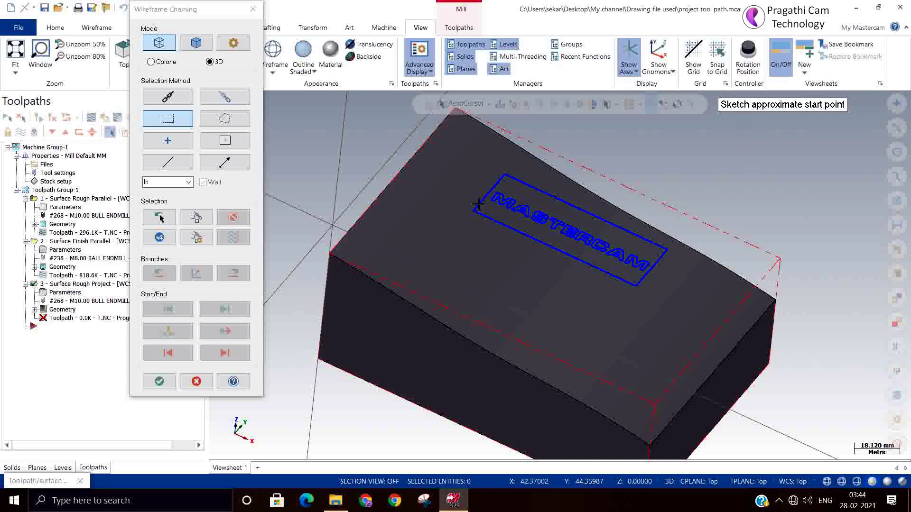
click(477, 205)
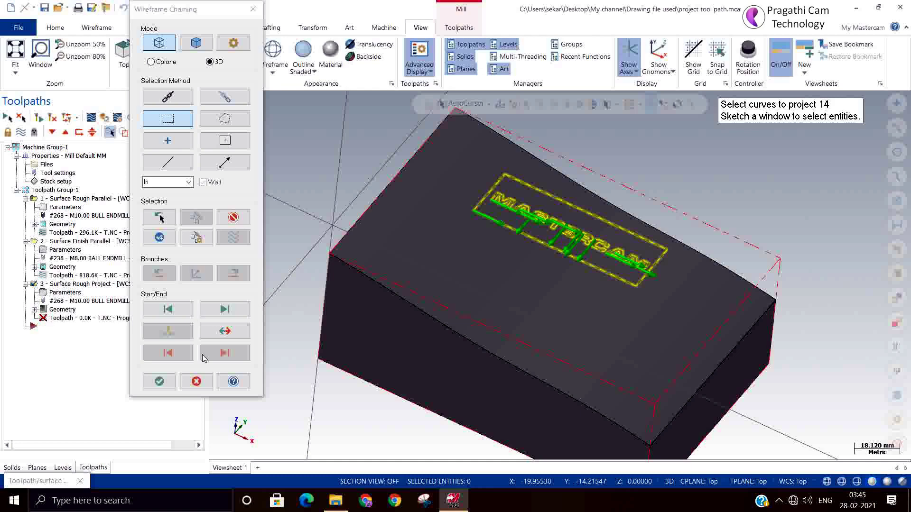
click(159, 382)
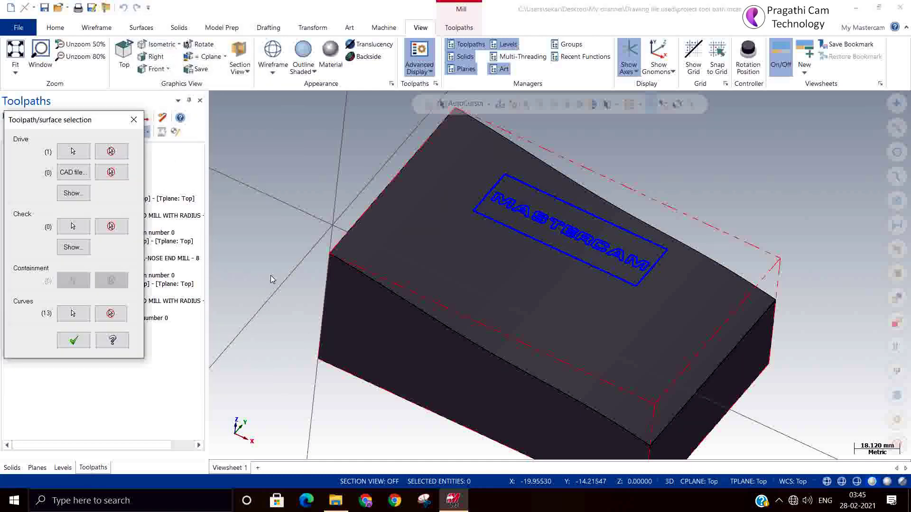
click(74, 341)
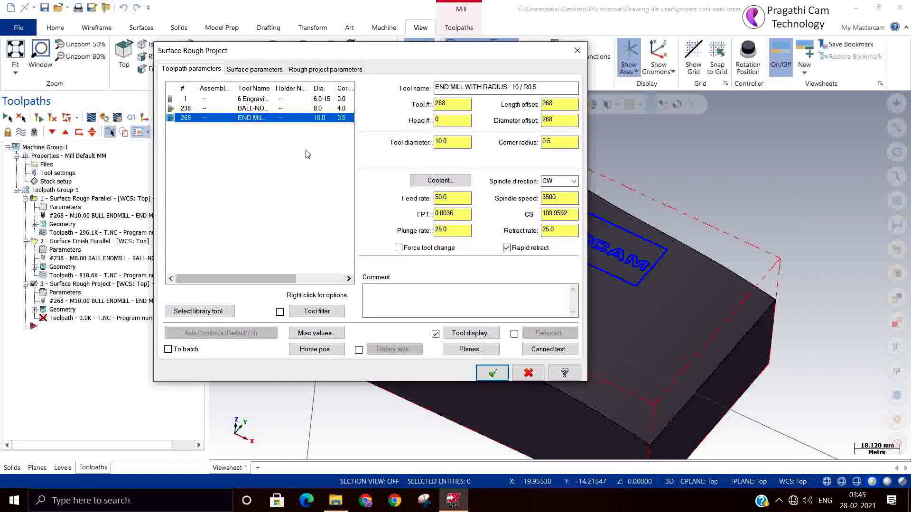
- Remove the existing 6 Engraving Bit and create a new engrave mill with outer diameter 6, angle 15 and tip diameter 0.2
click(255, 99)
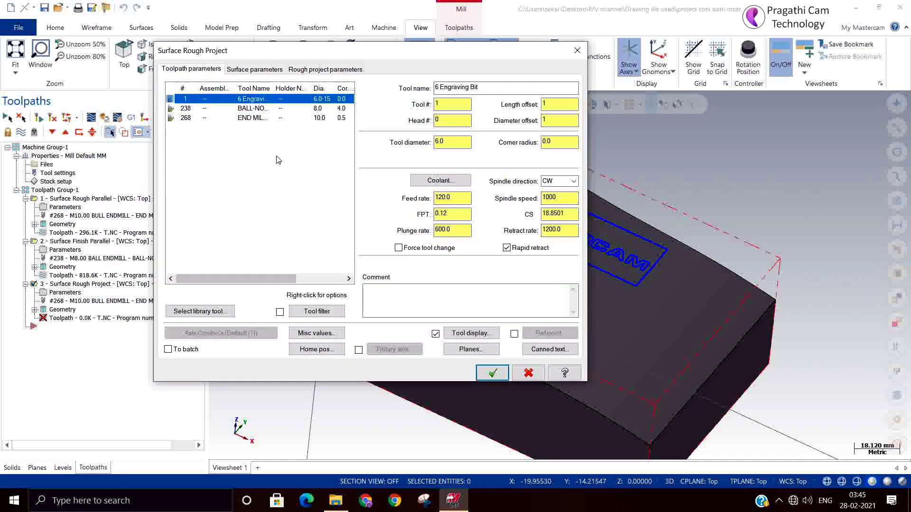
key(Delete)
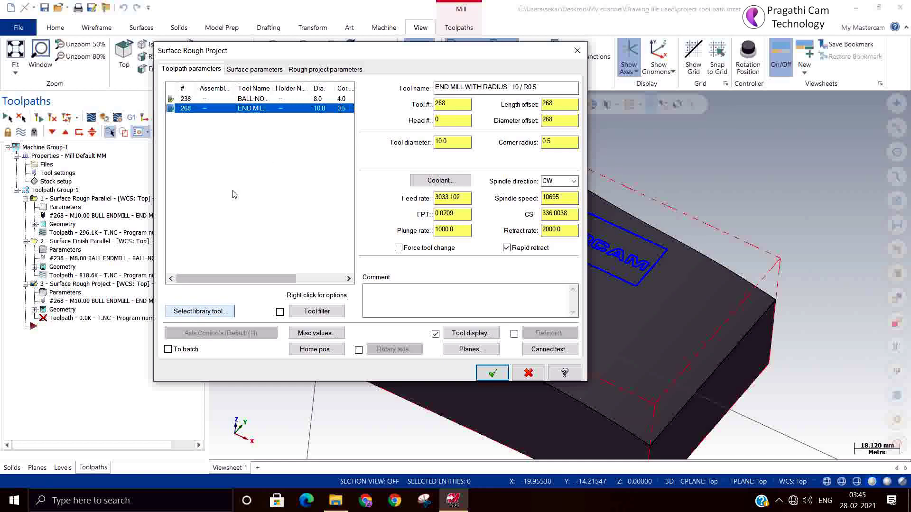
right_click(237, 151)
click(266, 155)
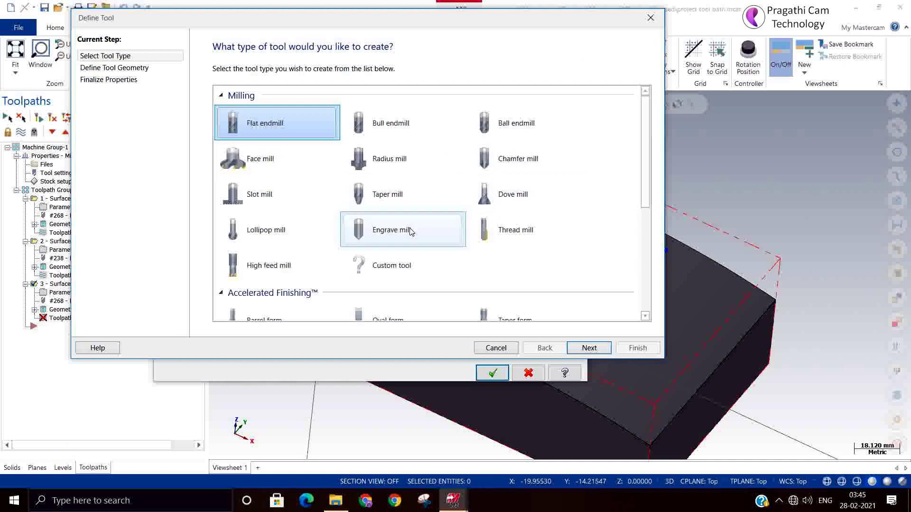
click(397, 236)
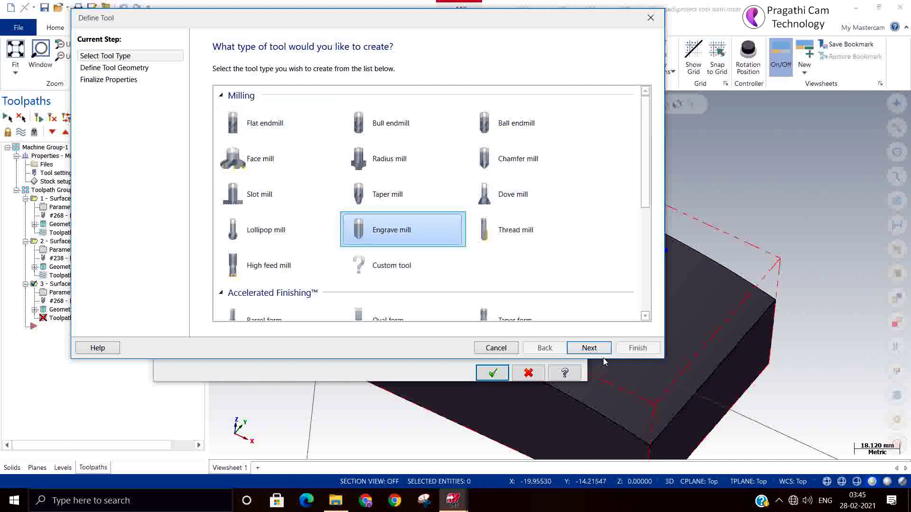
click(589, 348)
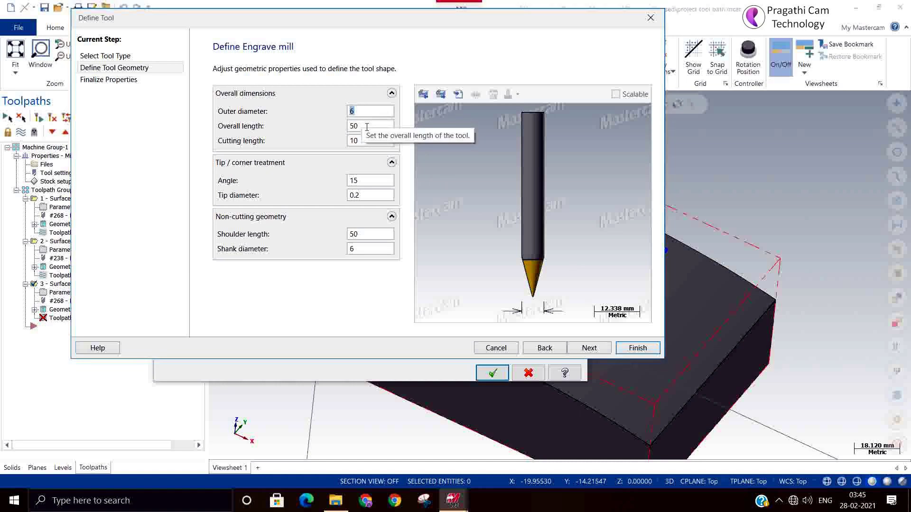
click(374, 185)
click(372, 198)
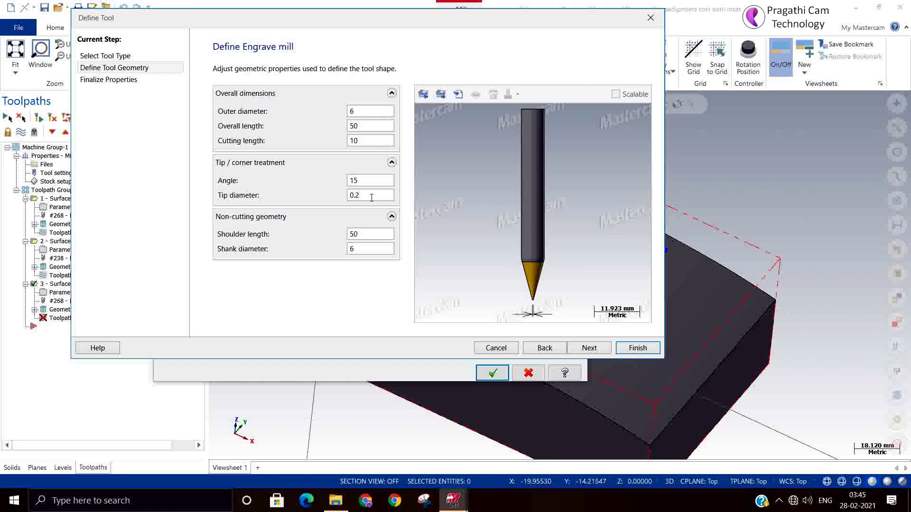
click(631, 352)
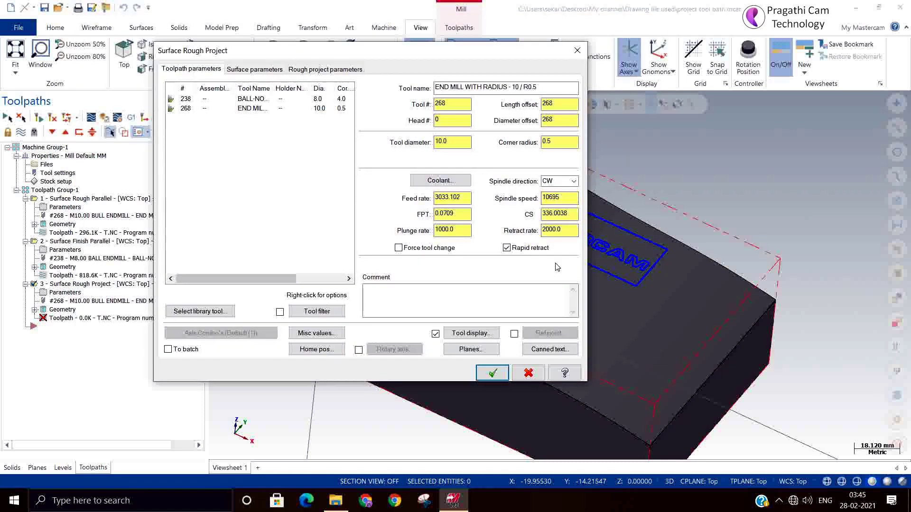
- Set the engraving bit's feed per tooth to 0.05 and its cutting speed (CS) to 100
click(572, 213)
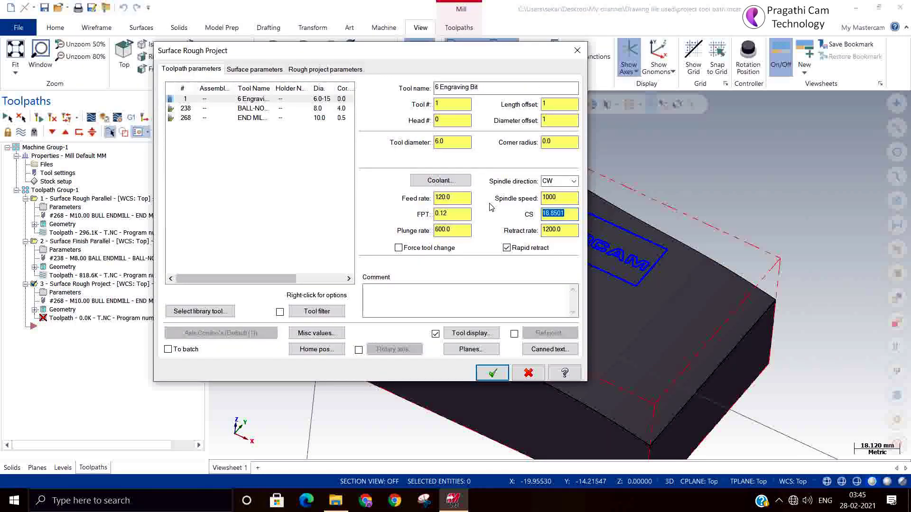
click(452, 214)
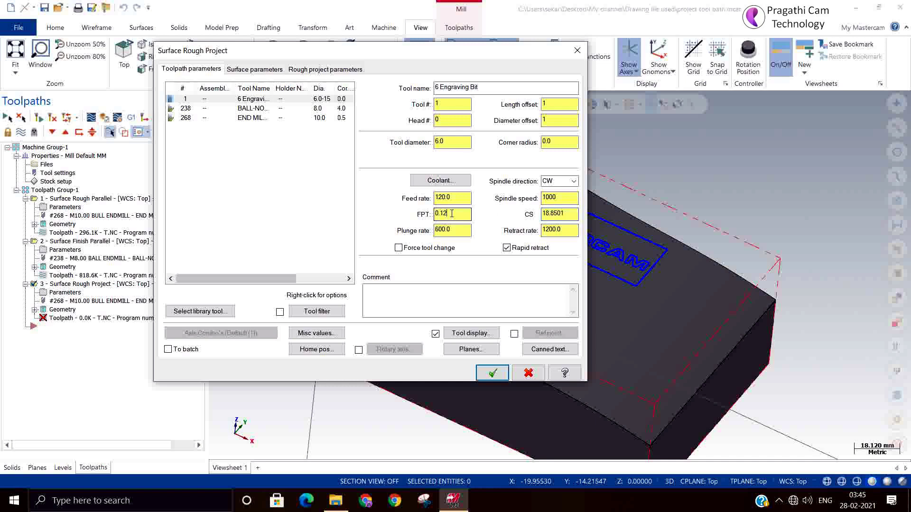
key(BackSpace)
key(BackSpace)
click(568, 215)
double_click(567, 215)
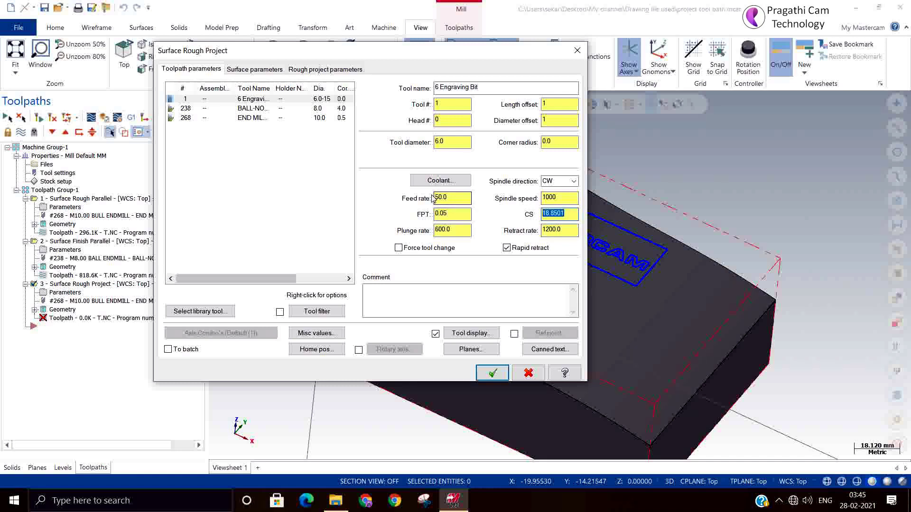
text(100)
key(Return)
- Set the engraving bit's spindle speed to 16000 and its feed per tooth to 0.05
double_click(566, 198)
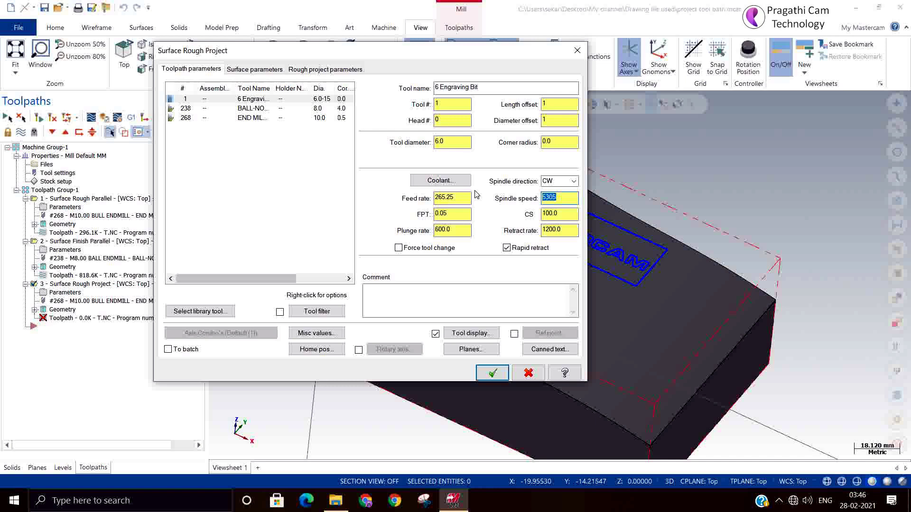
text(16000)
click(556, 214)
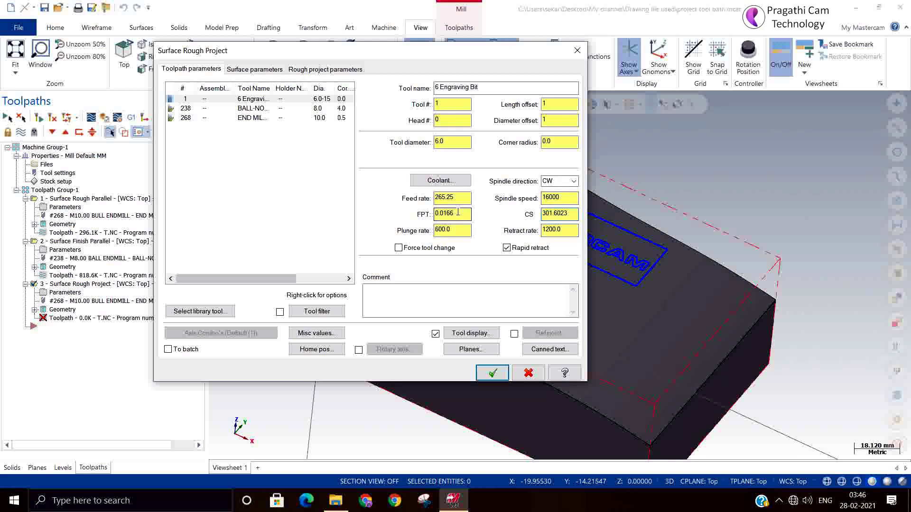
drag(458, 213, 446, 213)
key(BackSpace)
key(Return)
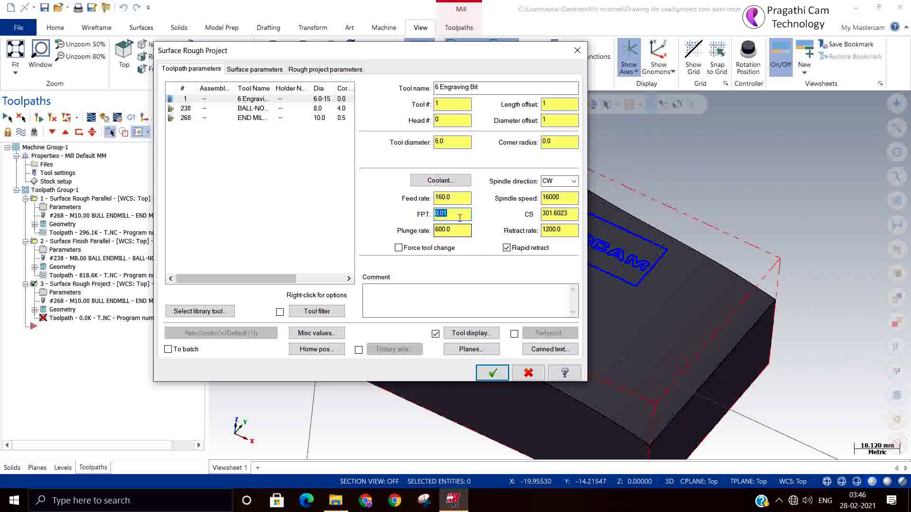
drag(457, 214, 445, 214)
click(446, 214)
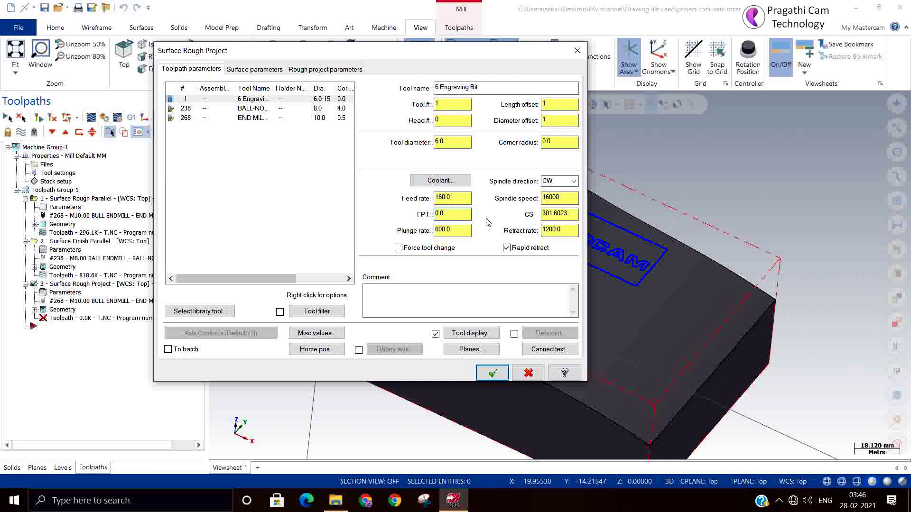
text(5)
click(463, 229)
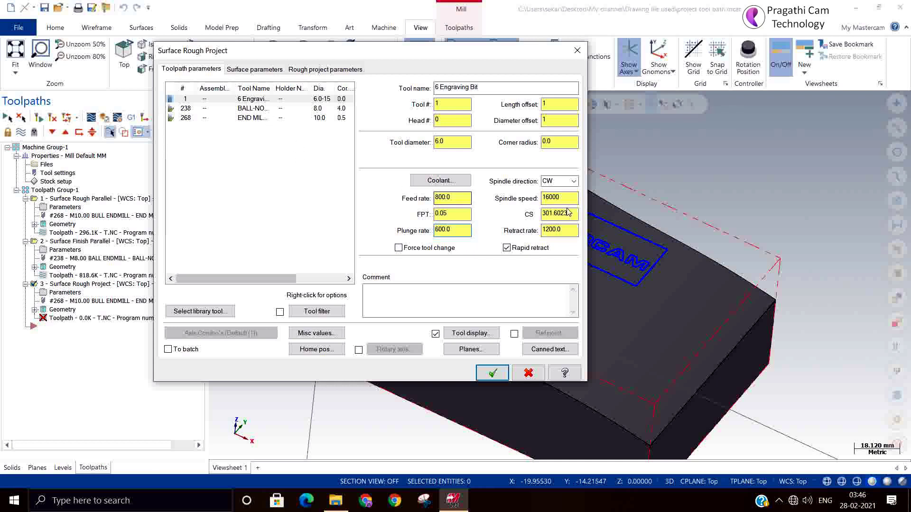
- Enter a negative stock to leave on drive and a maximum stepdown of 0.1 for the Surface Rough Project toolpath
click(251, 70)
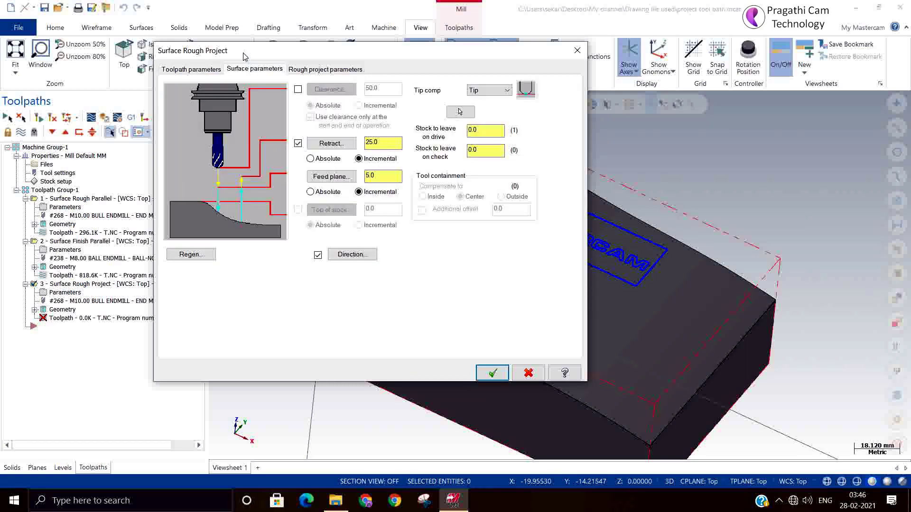
double_click(484, 129)
text(-)
click(307, 71)
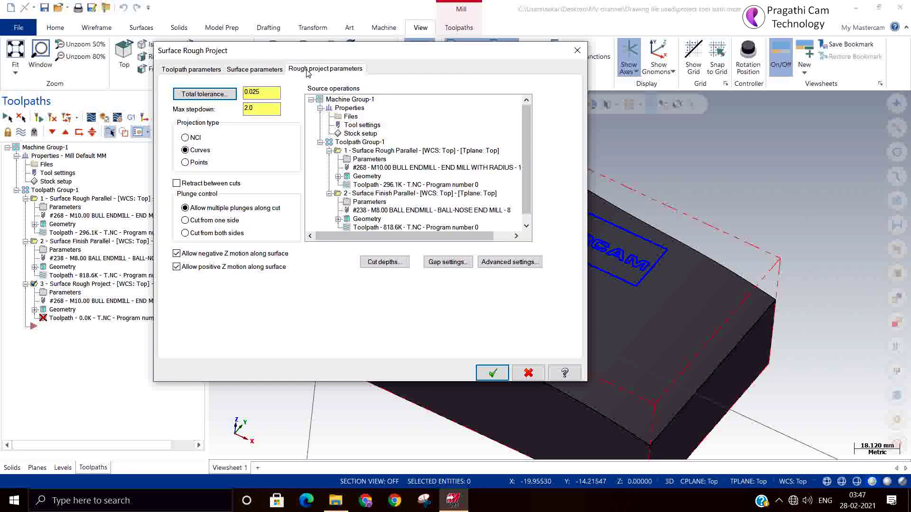
double_click(256, 109)
text(0.1)
- Set the gap size to a distance of 0.1 and generate the project toolpath with Retract between cuts enabled
click(449, 264)
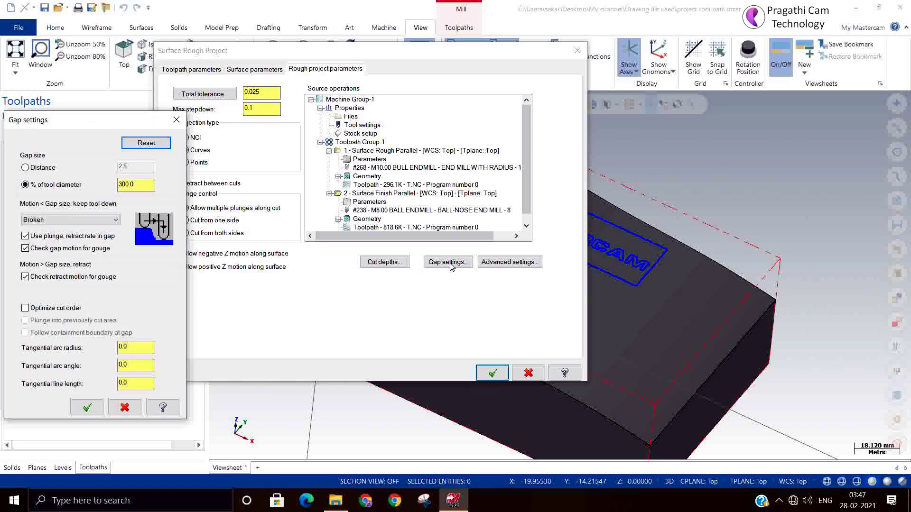
click(48, 168)
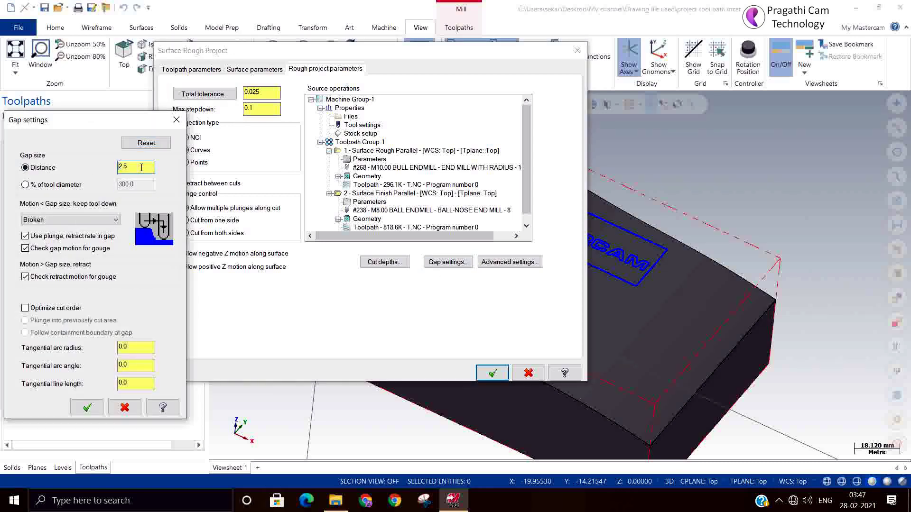
double_click(141, 167)
text(0.1)
click(85, 408)
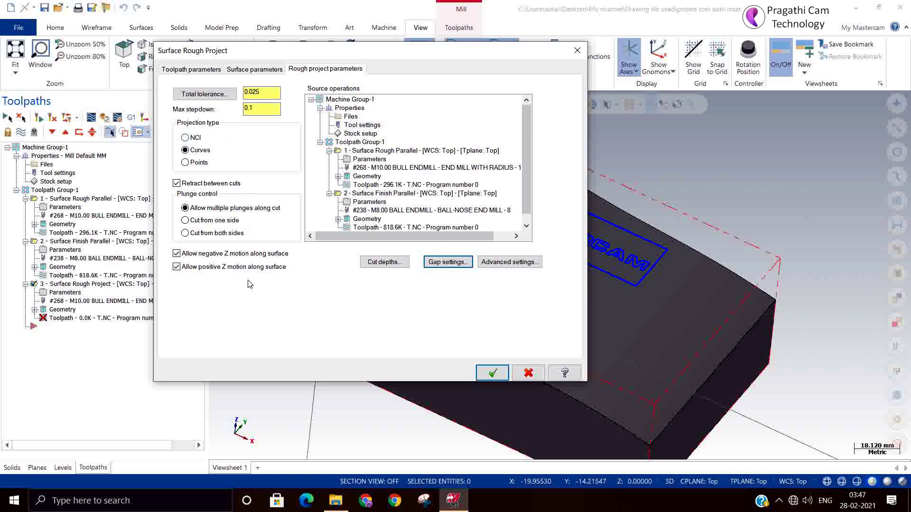
click(492, 373)
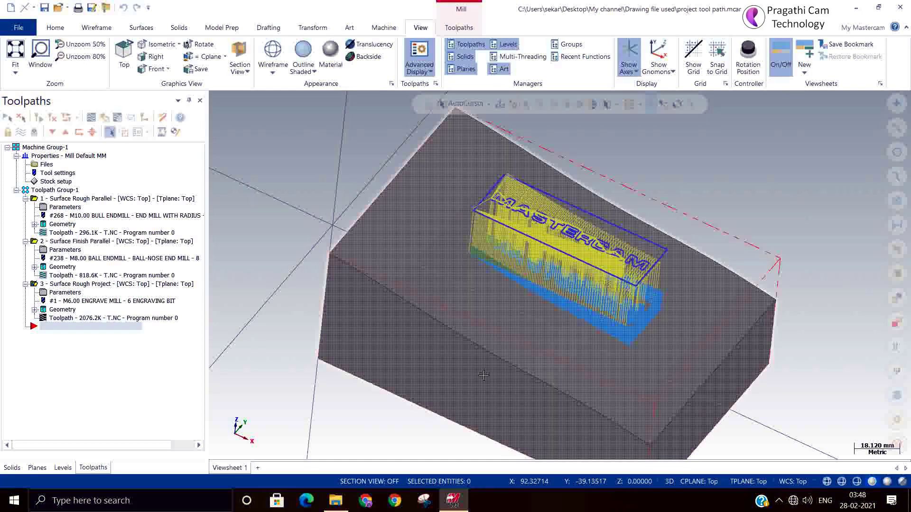
- Examine the projected toolpath, then run a Verify simulation of all operations in Toolpath Group-1 and inspect the engraved text
middle_drag(793, 366, 691, 342)
scroll(558, 373, up, 3)
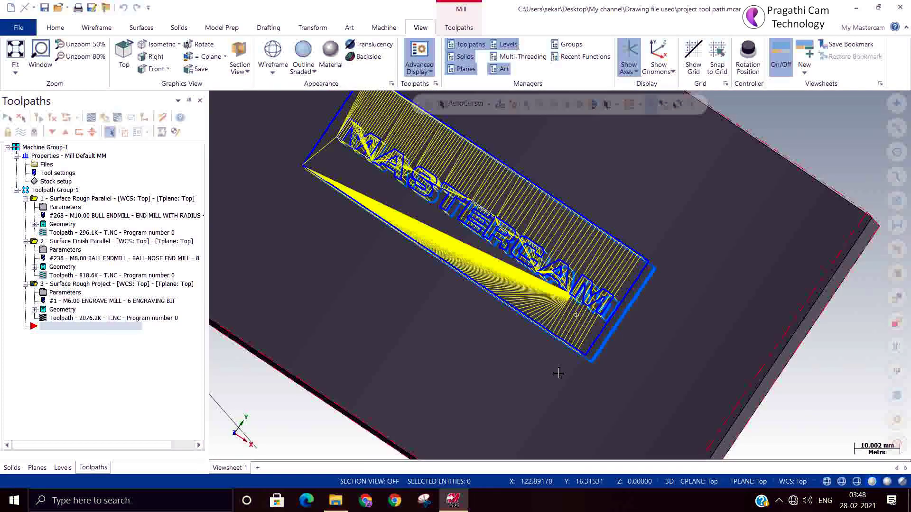
middle_drag(559, 373, 532, 284)
scroll(532, 285, down, 3)
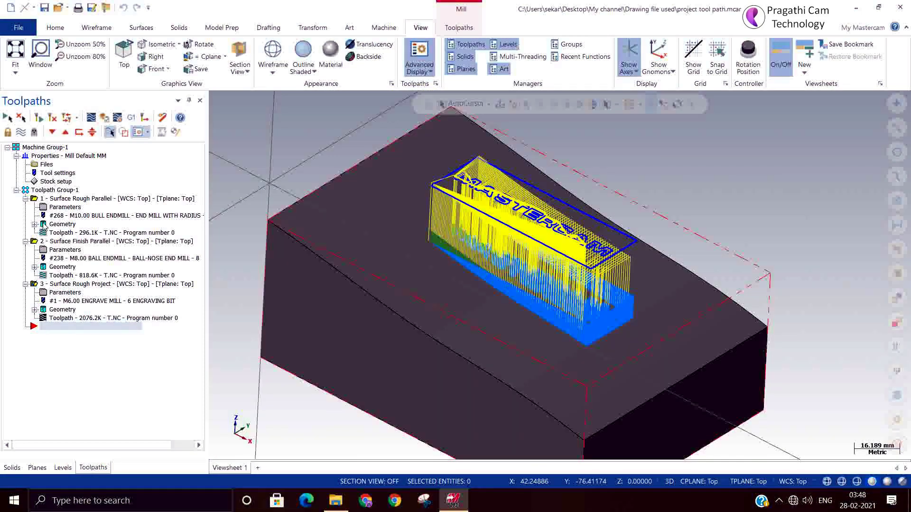
click(59, 190)
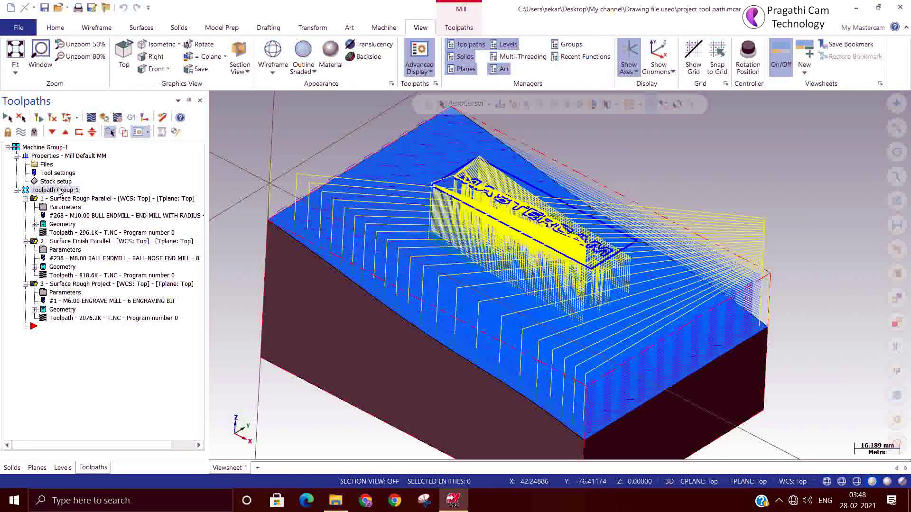
click(105, 117)
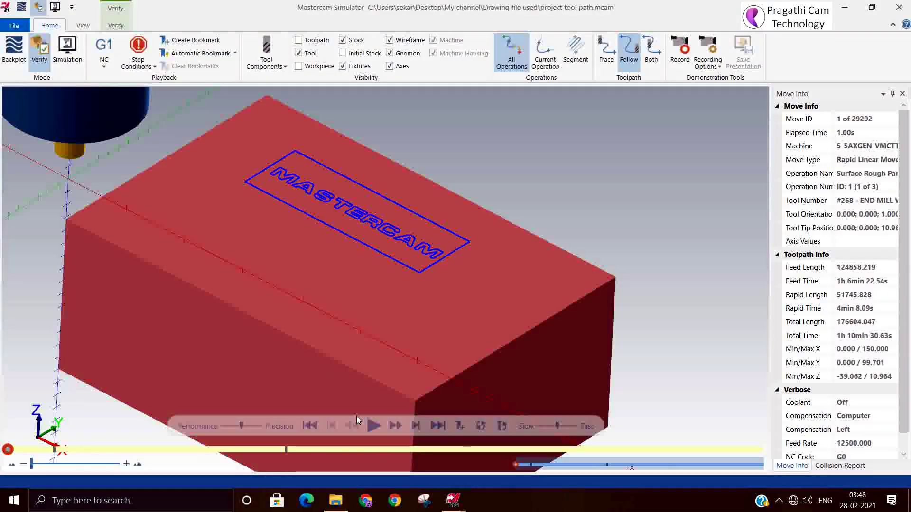
click(371, 428)
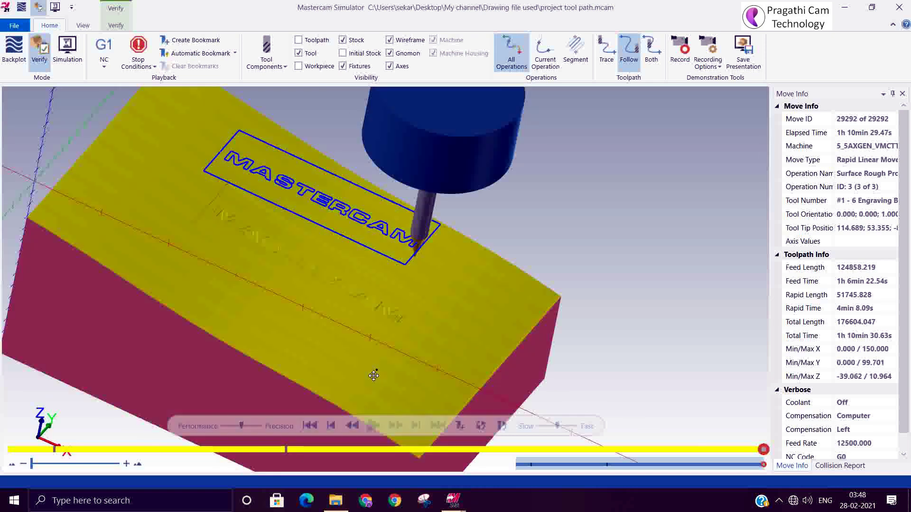
middle_drag(373, 376, 359, 384)
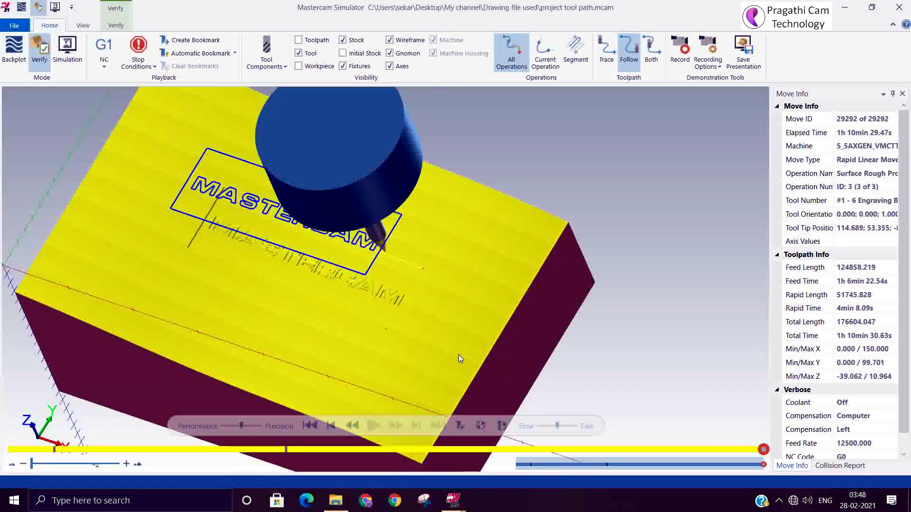
- Inspect the simulated MASTERCAM engraving on the block's curved top up close and from several angles
scroll(263, 272, up, 5)
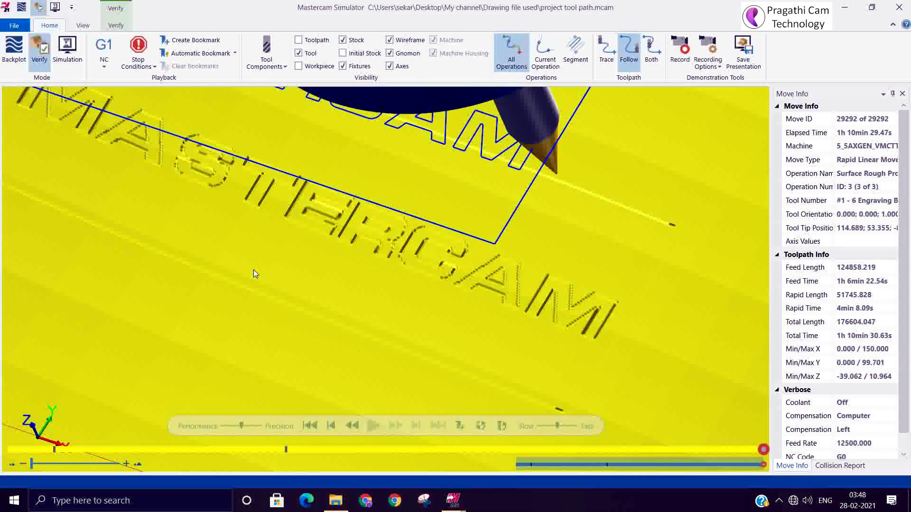
middle_drag(253, 270, 277, 284)
scroll(337, 316, down, 5)
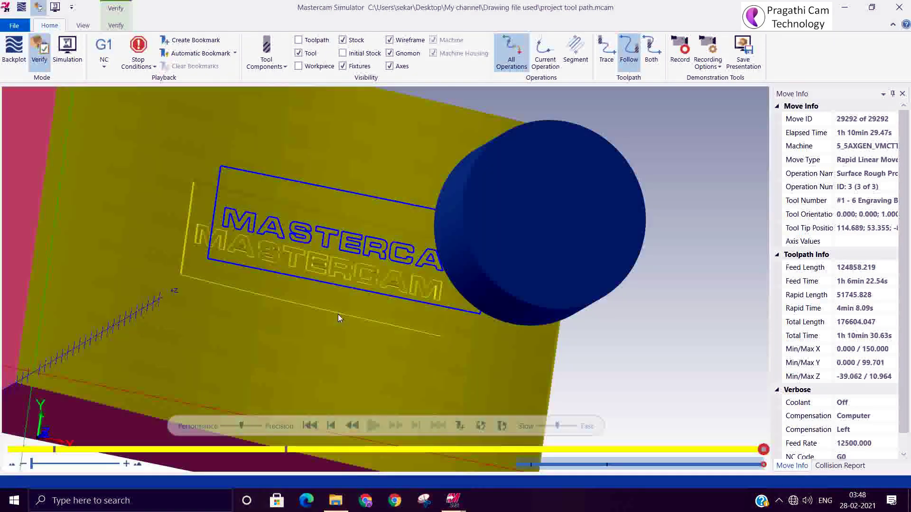
middle_drag(250, 315, 233, 279)
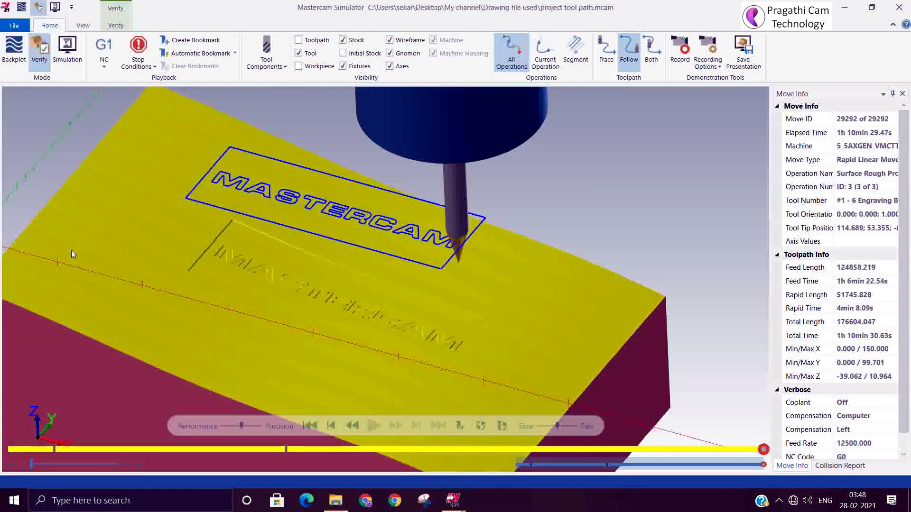
- Turn on Color Loop in the Verify simulation and examine the engraved text and frame on the curved top
click(83, 25)
click(110, 28)
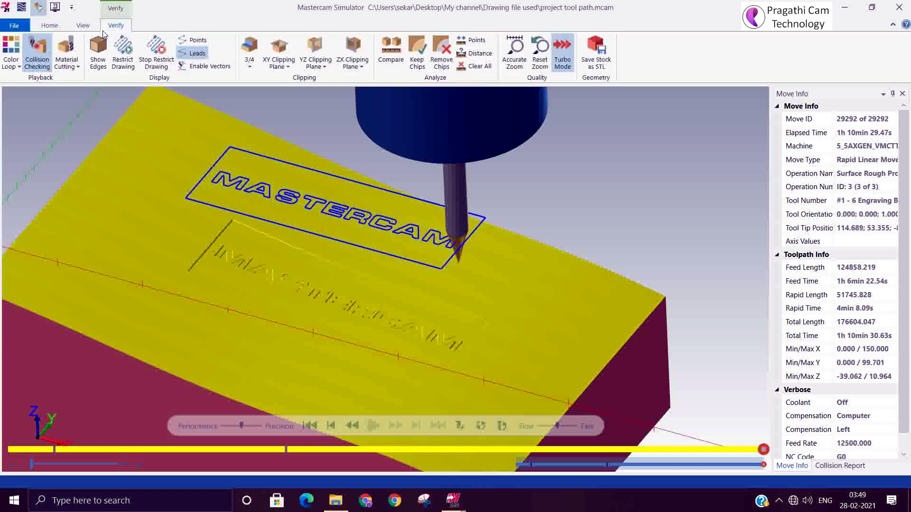
click(11, 50)
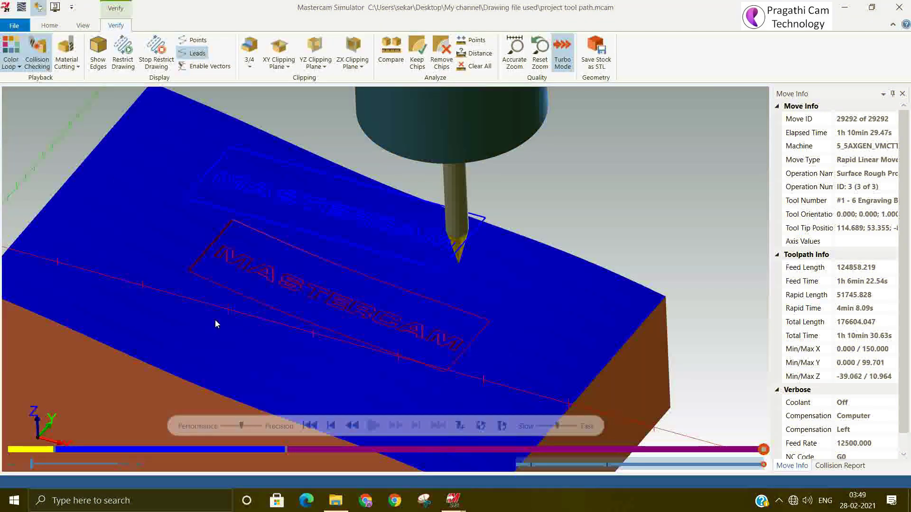
scroll(244, 317, up, 3)
mouse_move(245, 317)
middle_down()
mouse_move(254, 333)
mouse_move(244, 301)
mouse_move(232, 301)
mouse_move(232, 321)
middle_up()
scroll(254, 333, up, 4)
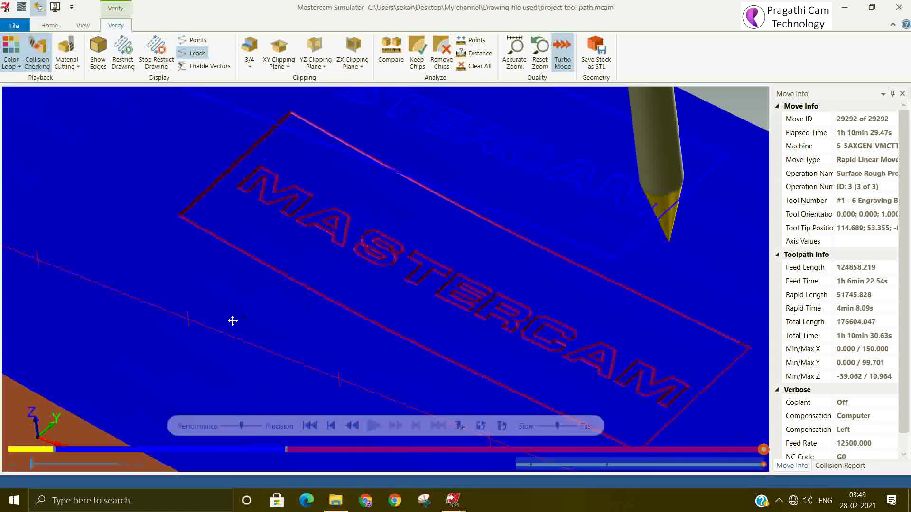
scroll(161, 256, down, 3)
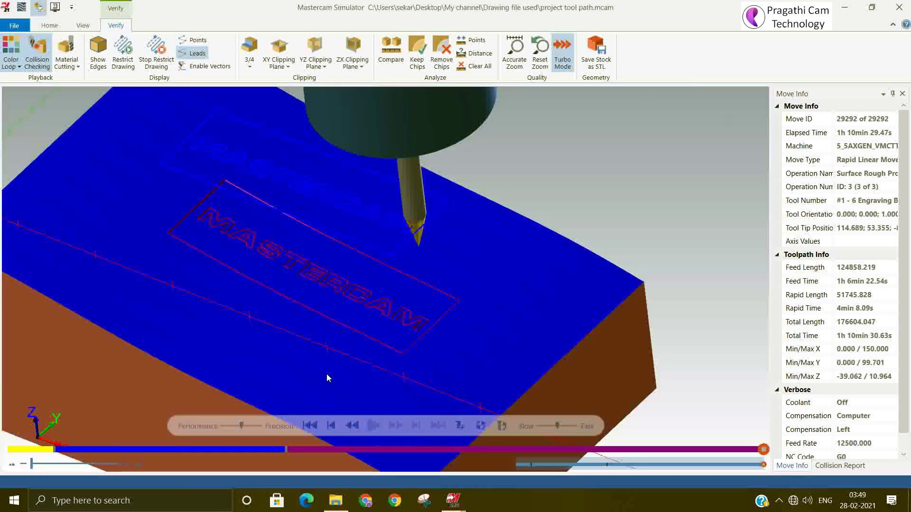
mouse_move(327, 375)
middle_down()
mouse_move(329, 362)
mouse_move(328, 380)
middle_up()
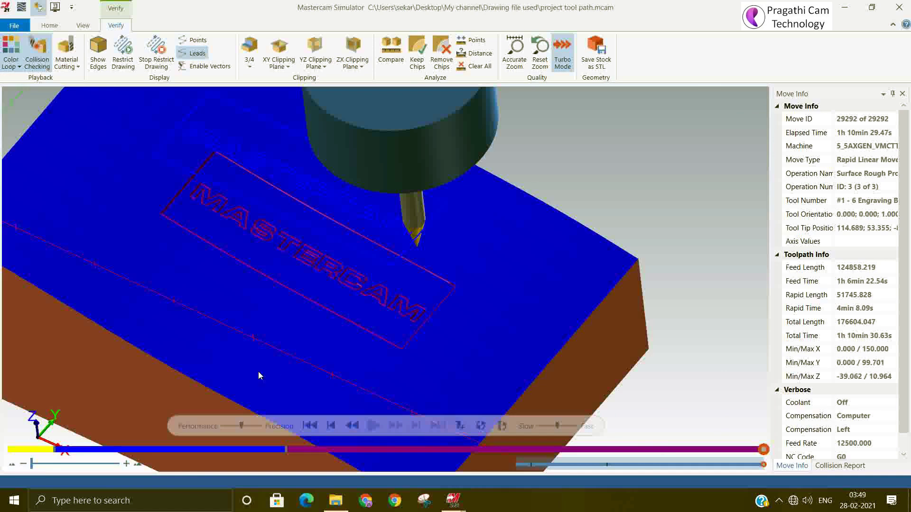
scroll(293, 323, up, 3)
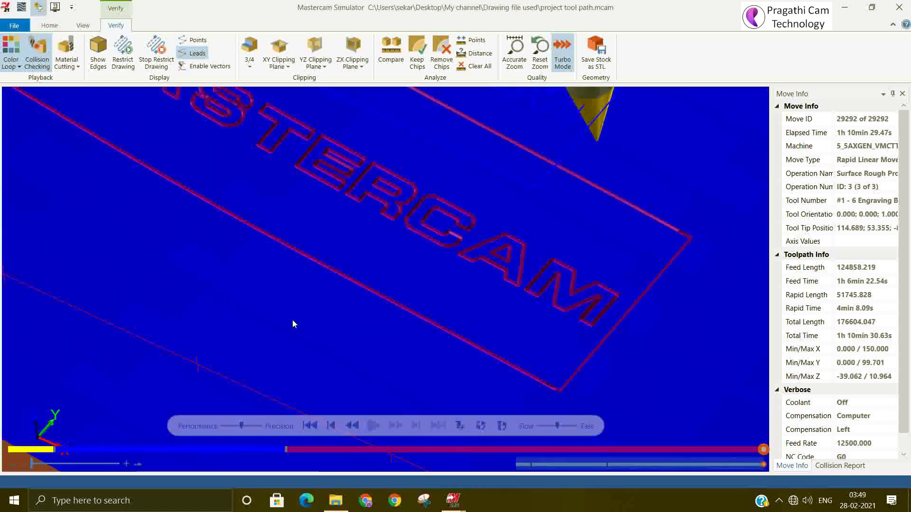
scroll(520, 264, up, 3)
mouse_move(520, 264)
middle_down()
mouse_move(495, 266)
mouse_move(514, 259)
middle_up()
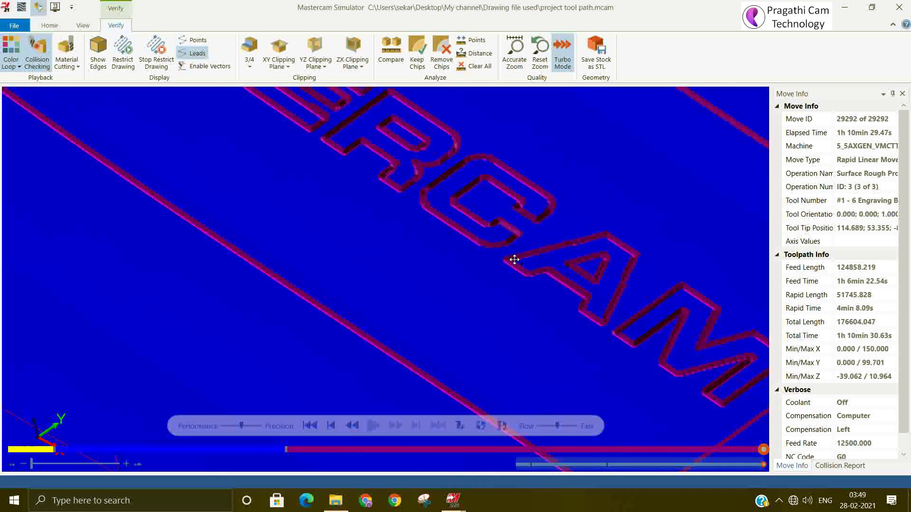
scroll(512, 263, down, 5)
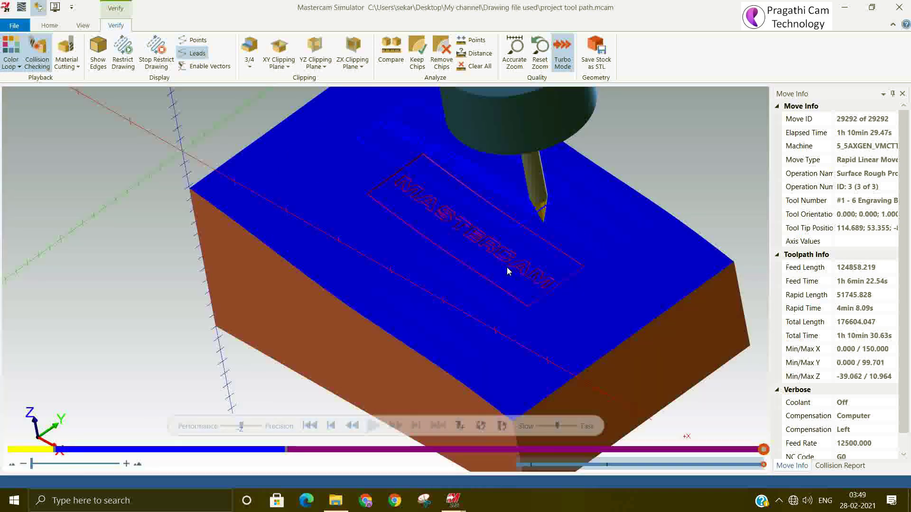
- Turn Color Loop off, check the finished block once more, and close the simulator
click(10, 46)
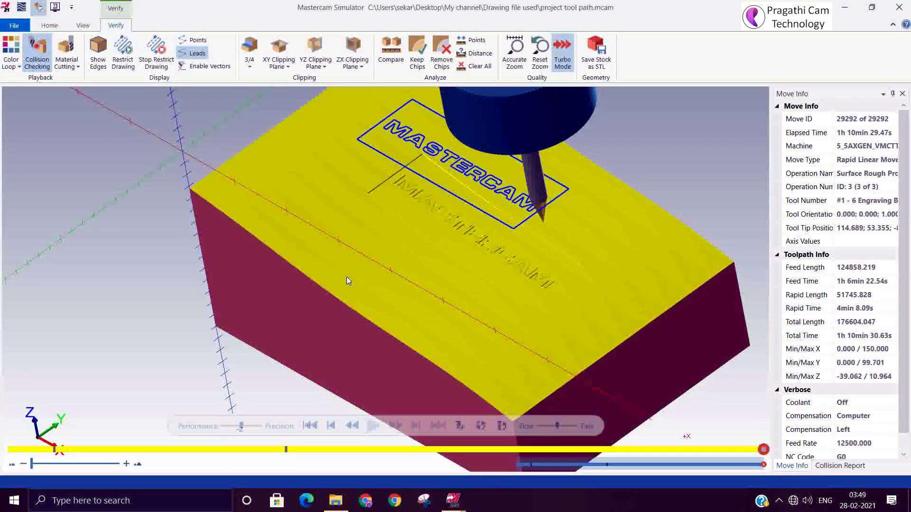
mouse_move(346, 277)
middle_down()
mouse_move(377, 301)
mouse_move(349, 261)
mouse_move(349, 269)
middle_up()
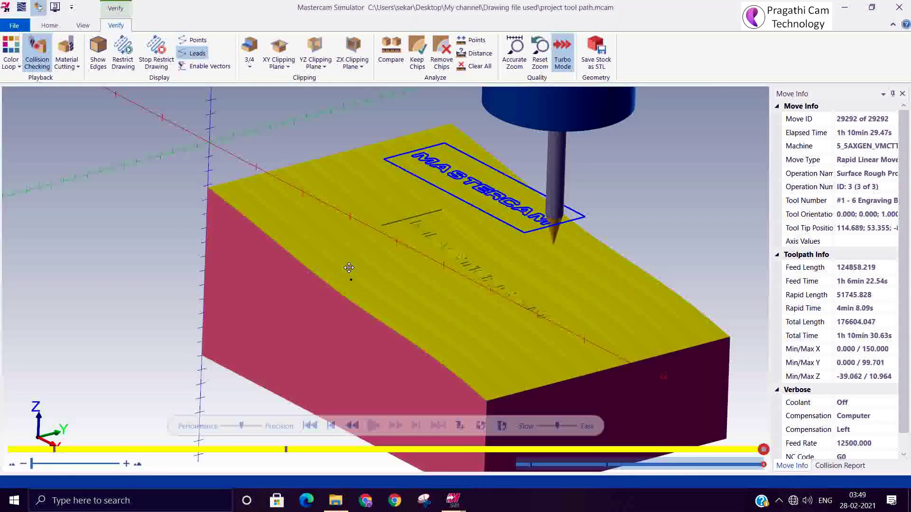
click(891, 11)
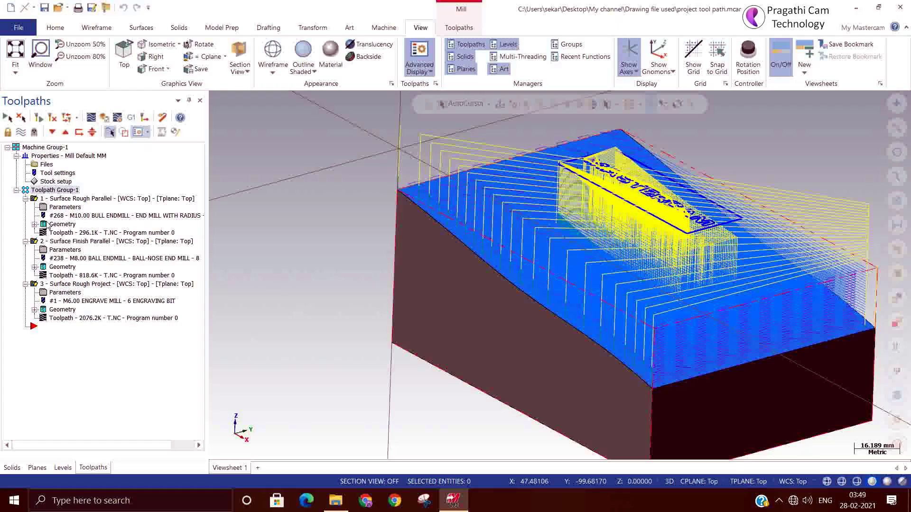
- Display only the Surface Rough Project toolpath and turn on Translucency for the solid block
click(70, 285)
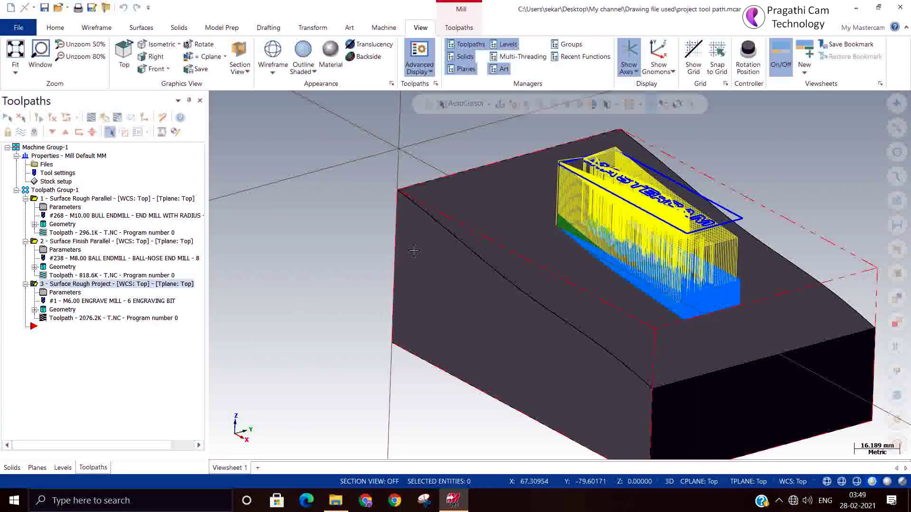
scroll(607, 233, up, 2)
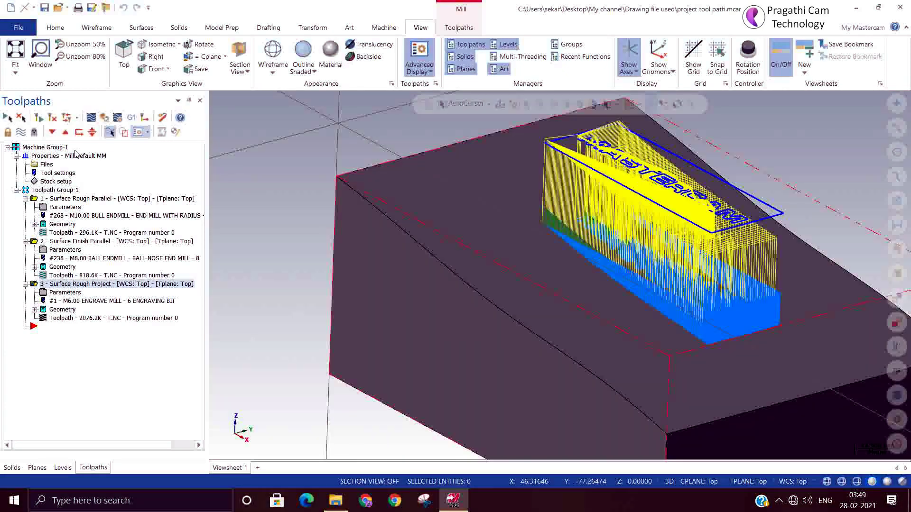
click(360, 46)
scroll(588, 283, up, 2)
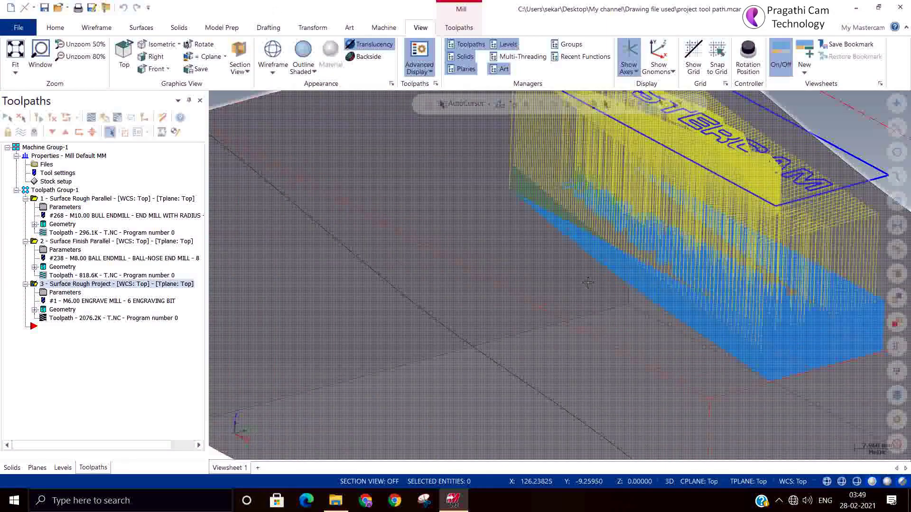
- Examine the depth of the projected toolpath against the block's curved surface, including from the Front (WCS) view
mouse_move(587, 282)
middle_down()
mouse_move(651, 254)
mouse_move(676, 265)
mouse_move(667, 276)
middle_up()
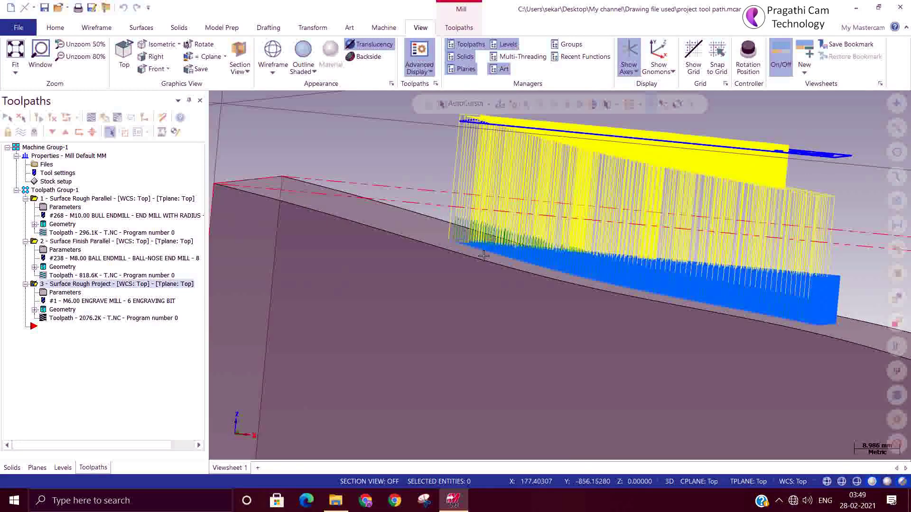
scroll(401, 252, down, 2)
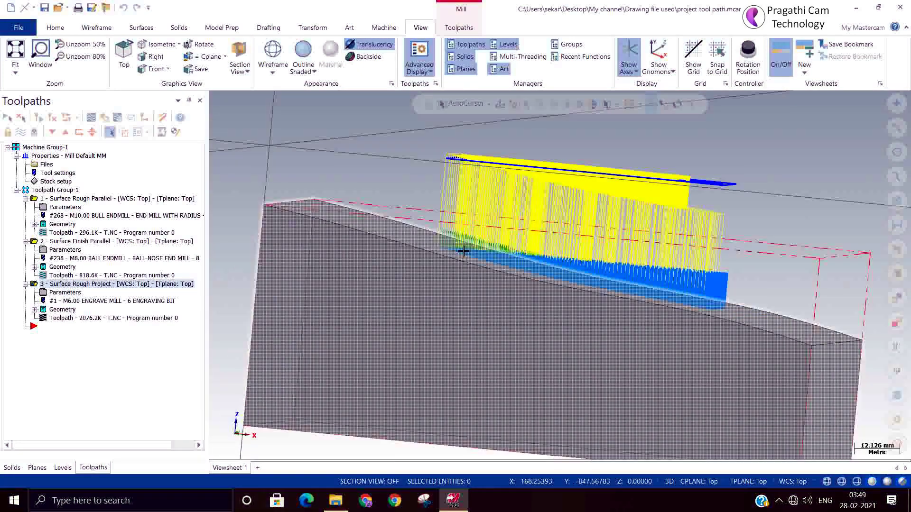
scroll(464, 252, up, 4)
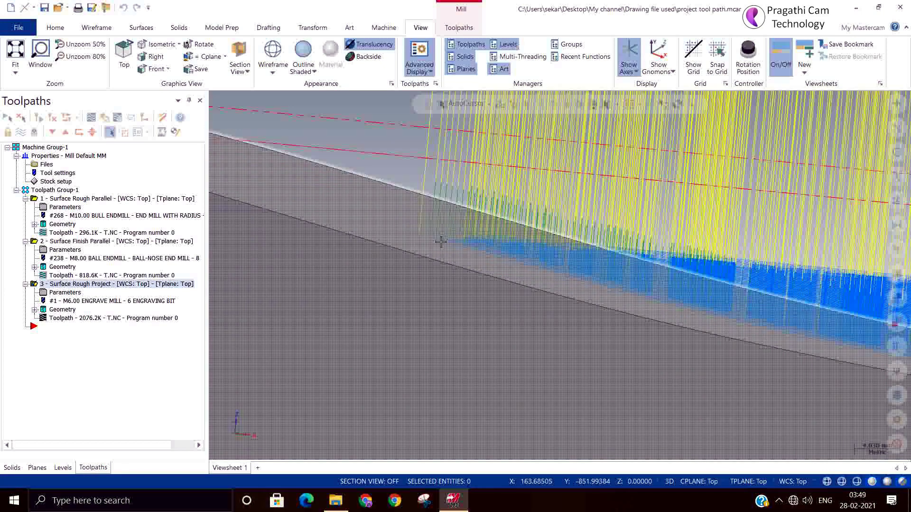
scroll(410, 241, down, 4)
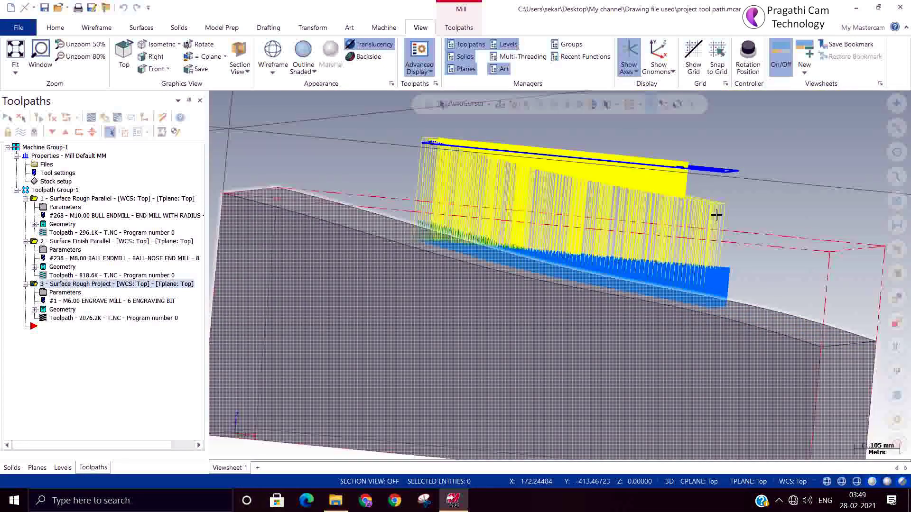
right_click(714, 138)
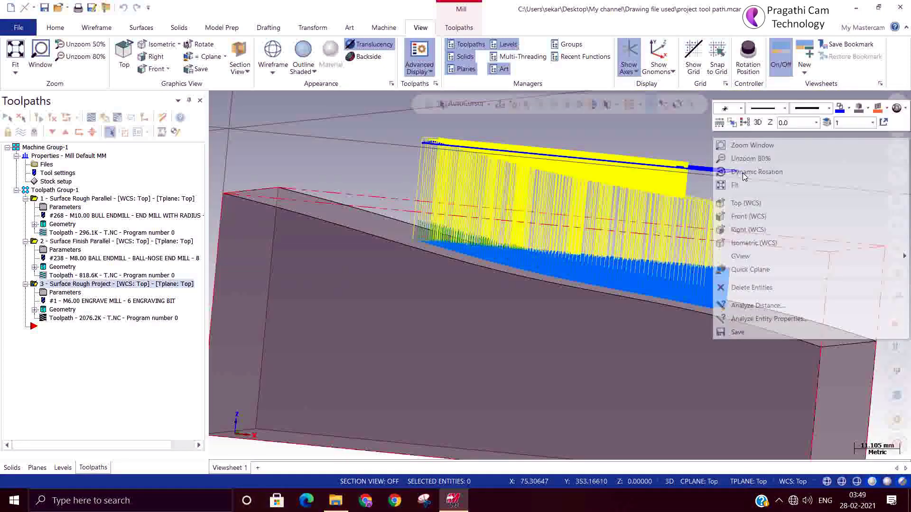
click(735, 218)
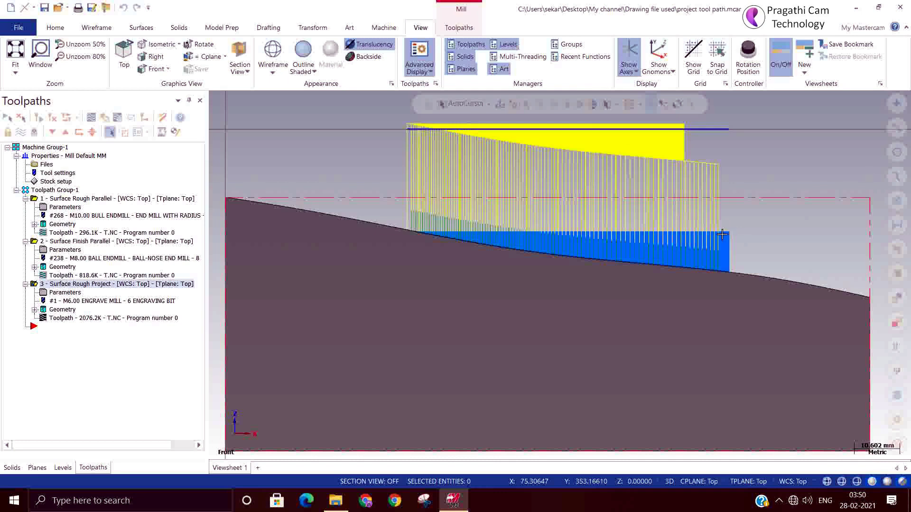
middle_drag(799, 233, 740, 304)
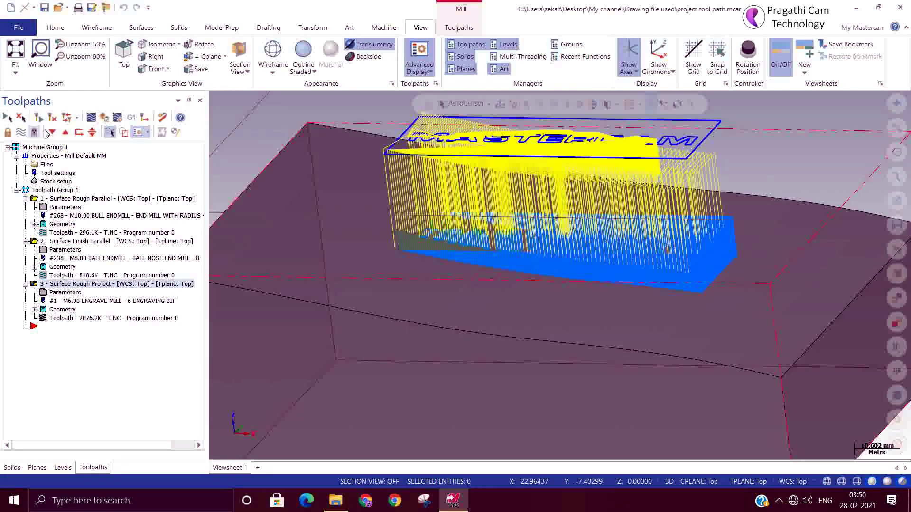
- Play a Backplot of the Surface Rough Project operation, inspect its cutting passes from several angles, and close the Backplot
click(95, 121)
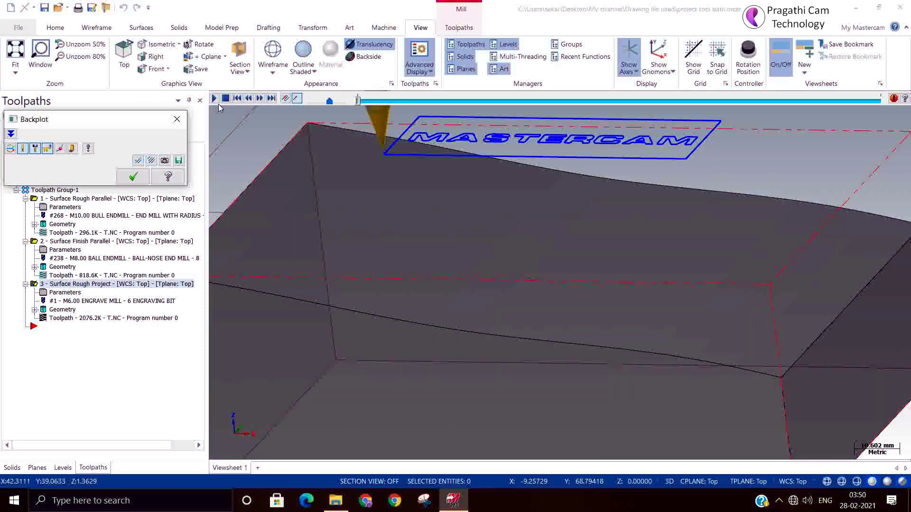
click(215, 98)
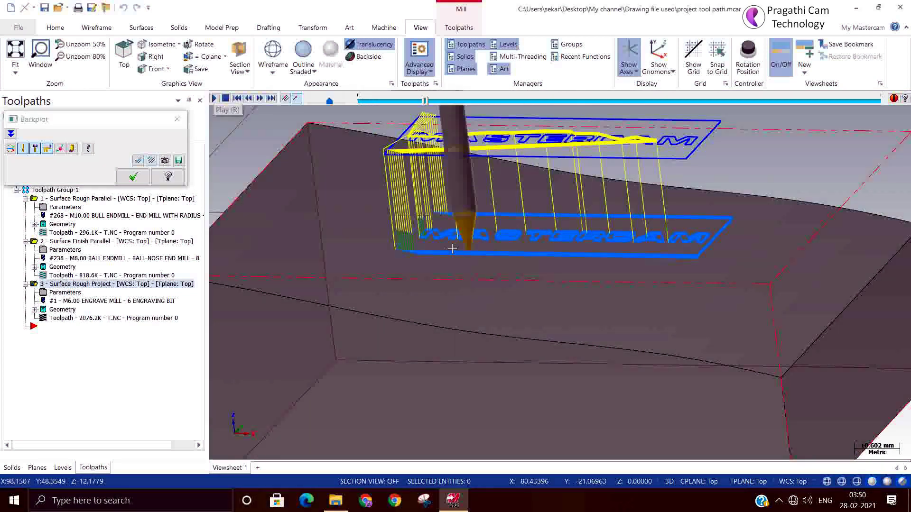
scroll(419, 206, up, 5)
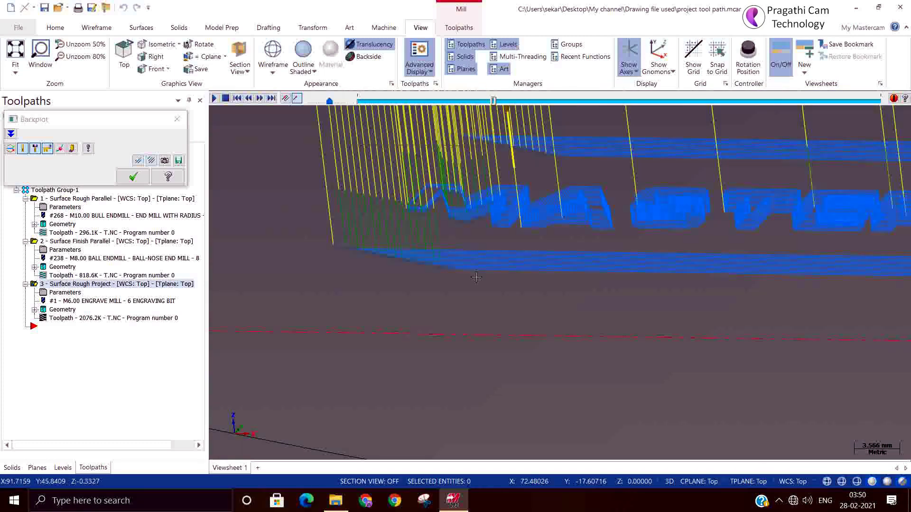
scroll(504, 304, down, 4)
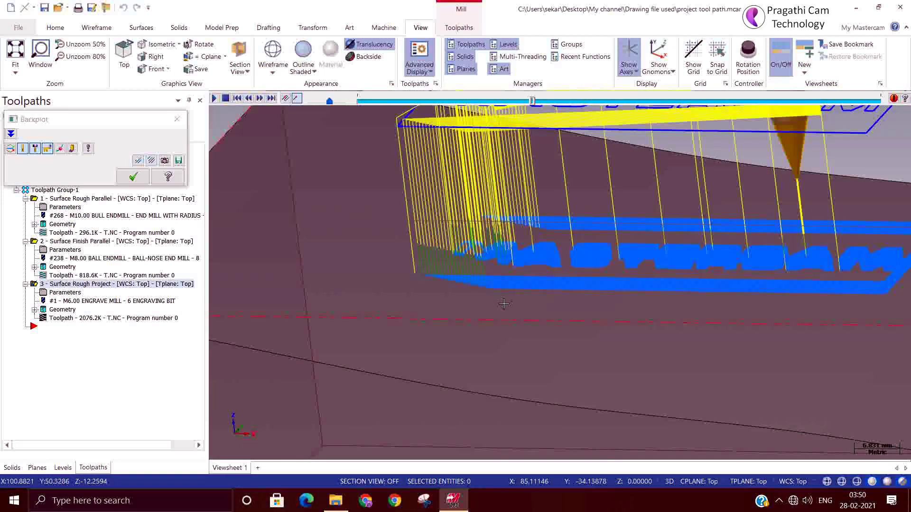
middle_drag(510, 300, 608, 320)
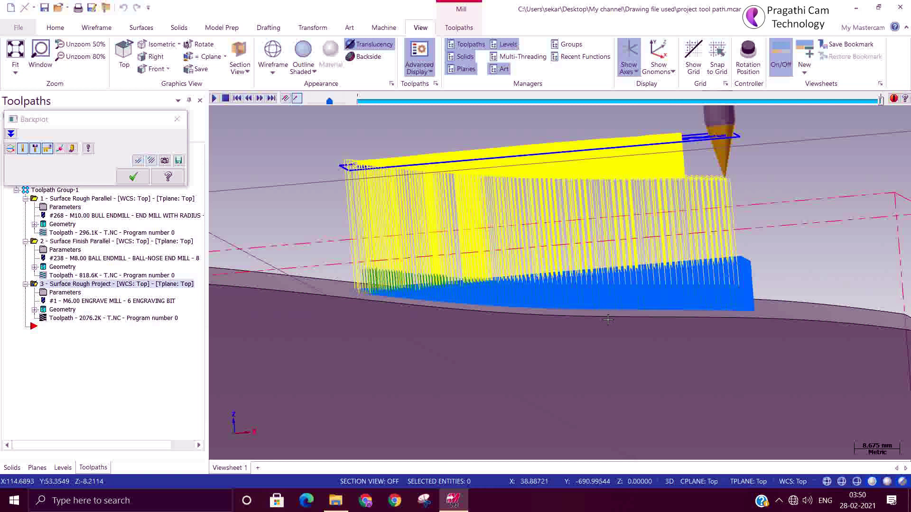
middle_drag(277, 230, 108, 194)
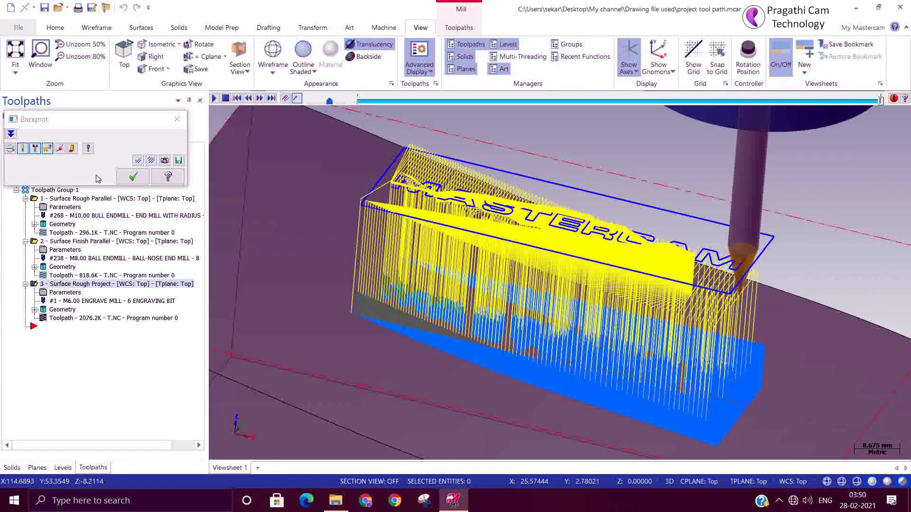
click(133, 177)
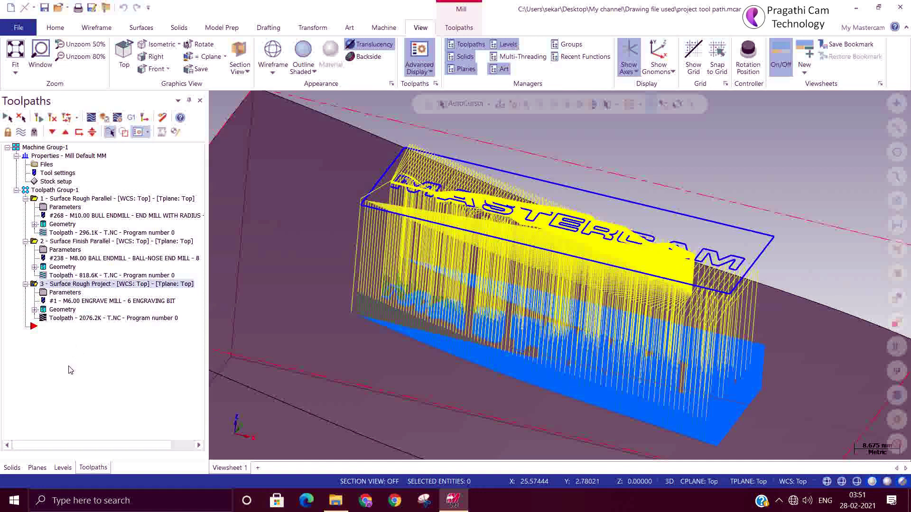
- Review the rough project parameters of the Surface Rough Project operation and accept them
key(Escape)
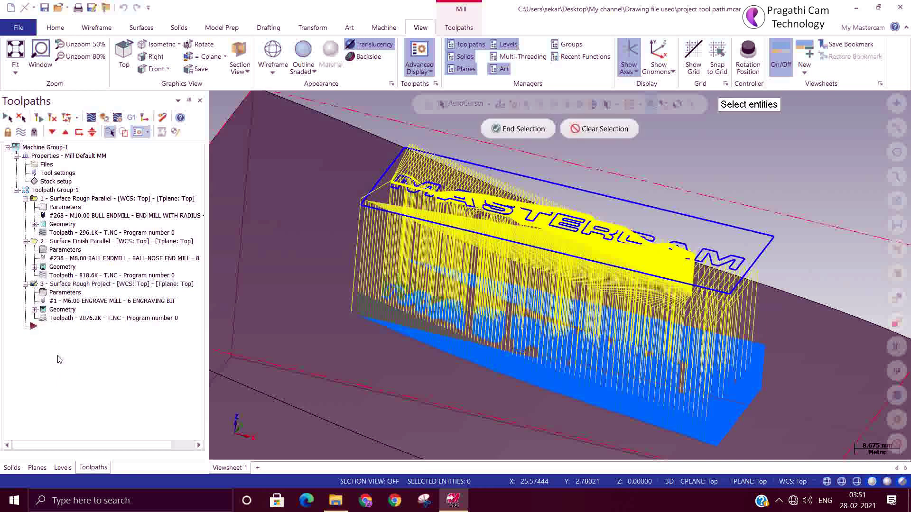
key(Escape)
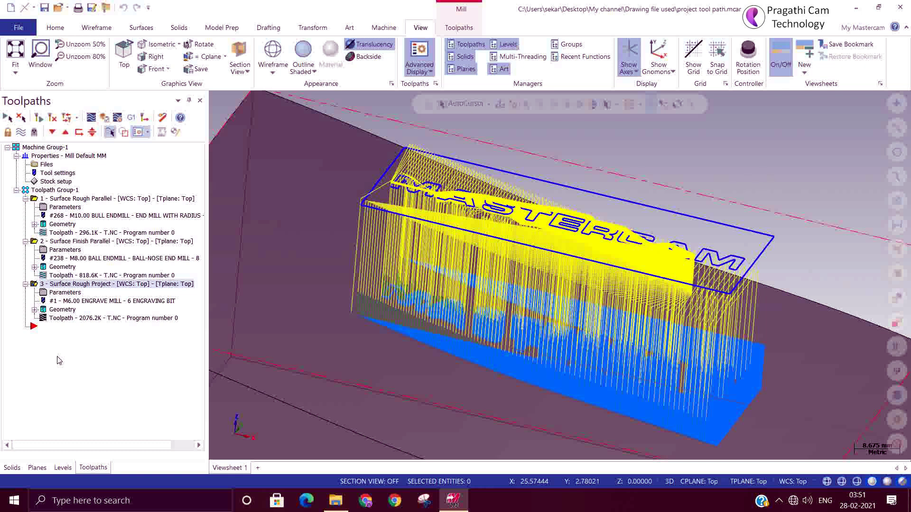
click(54, 292)
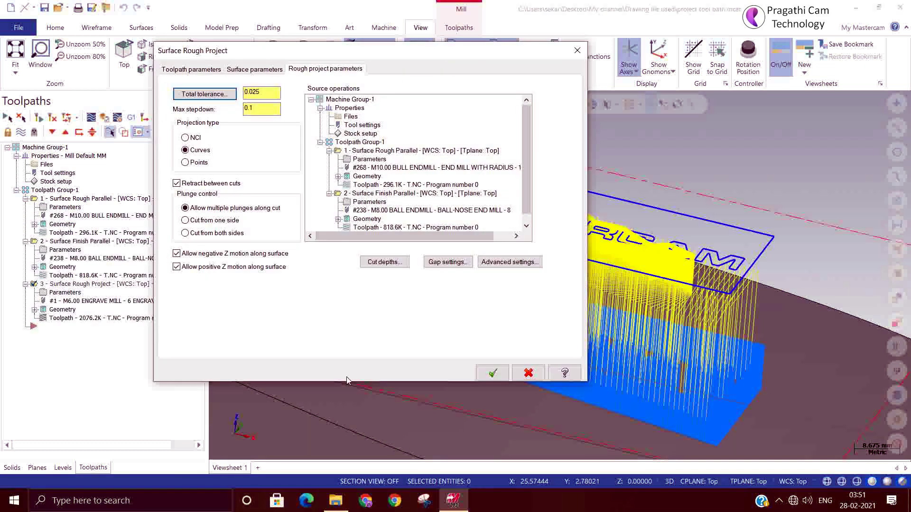
click(493, 373)
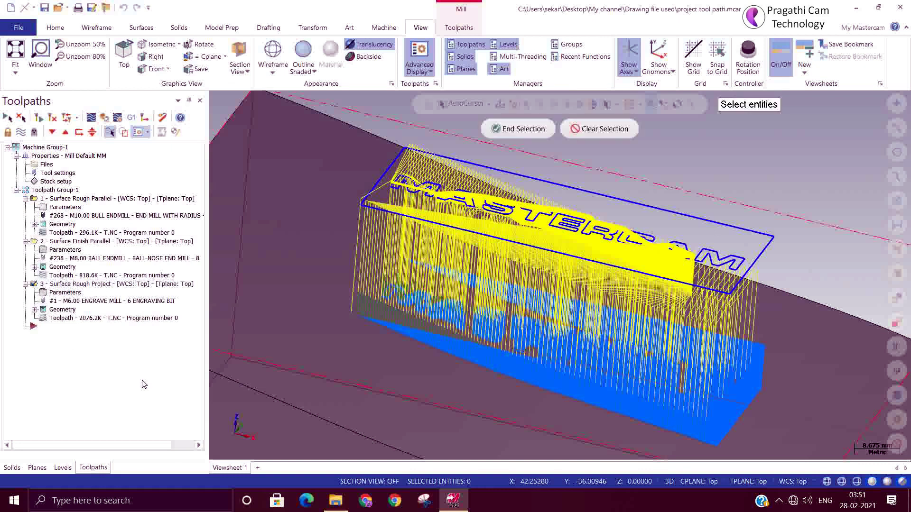
- Delete the Surface Rough Project operation from the toolpath group
key(Escape)
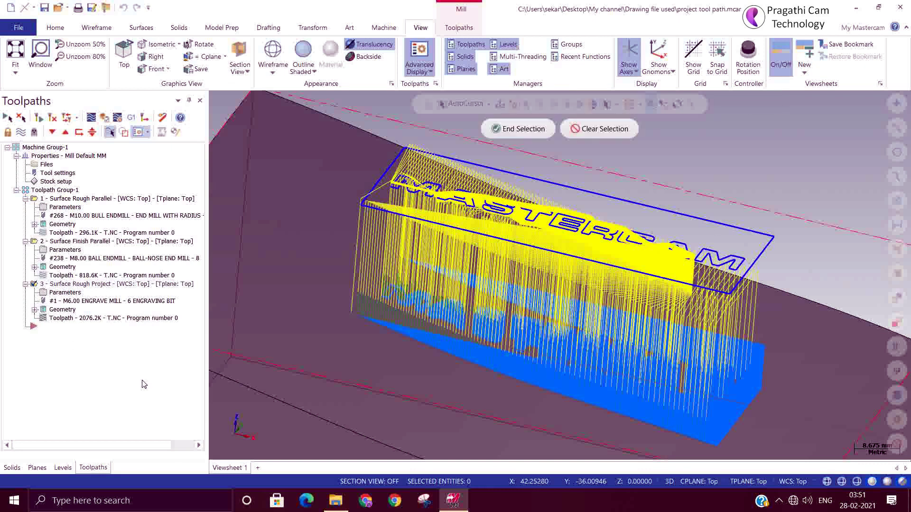
click(59, 190)
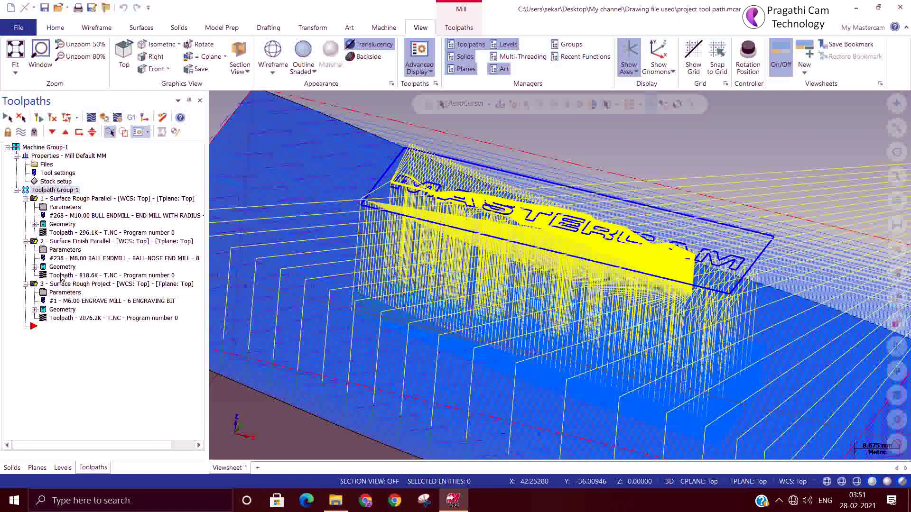
click(60, 284)
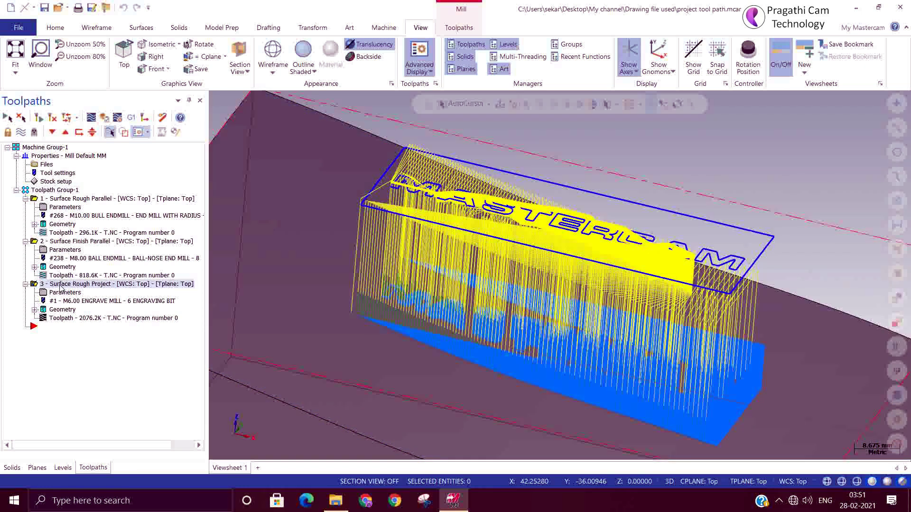
key(Delete)
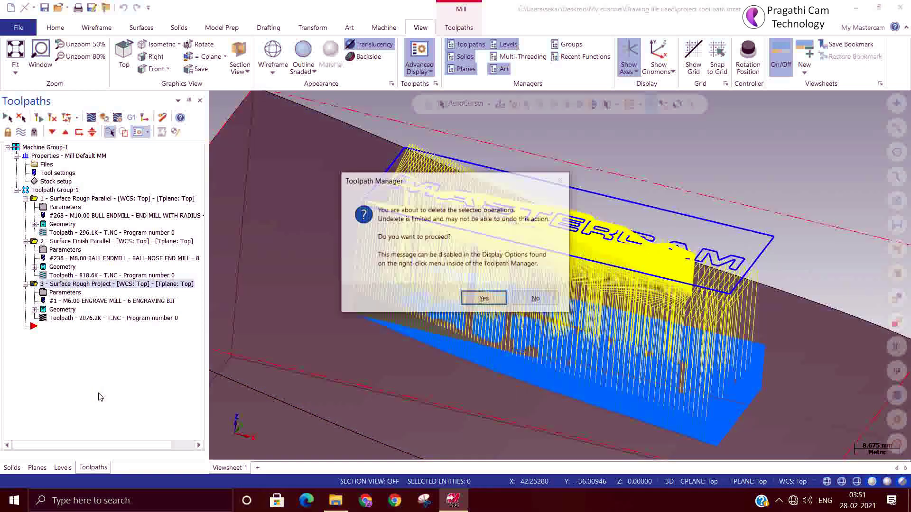
click(482, 299)
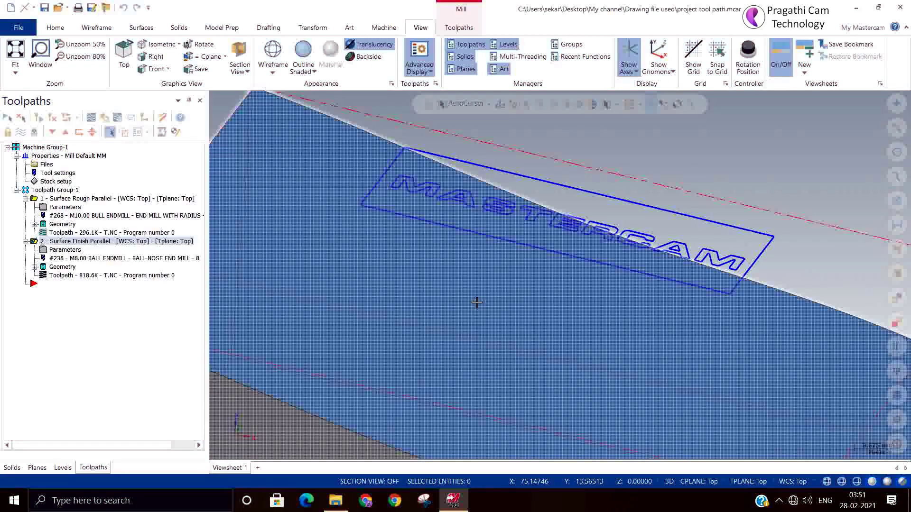
- Start an Engrave toolpath and window-select the MASTERCAM text and its rectangular frame as the chains
scroll(732, 257, down, 3)
middle_drag(732, 258, 751, 250)
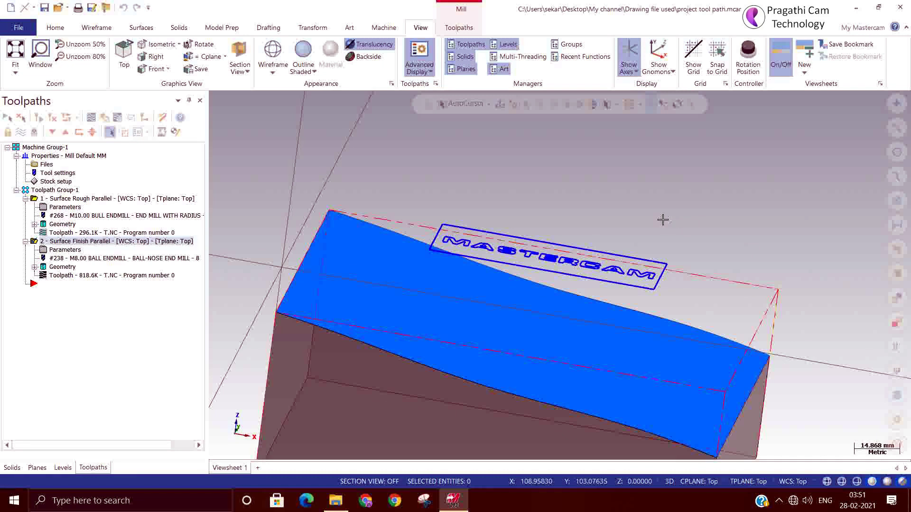
middle_drag(615, 235, 667, 236)
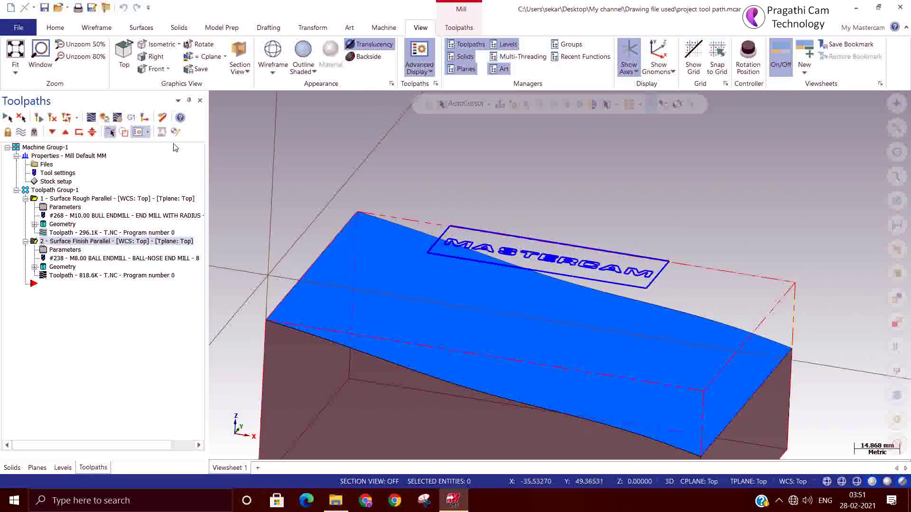
click(20, 132)
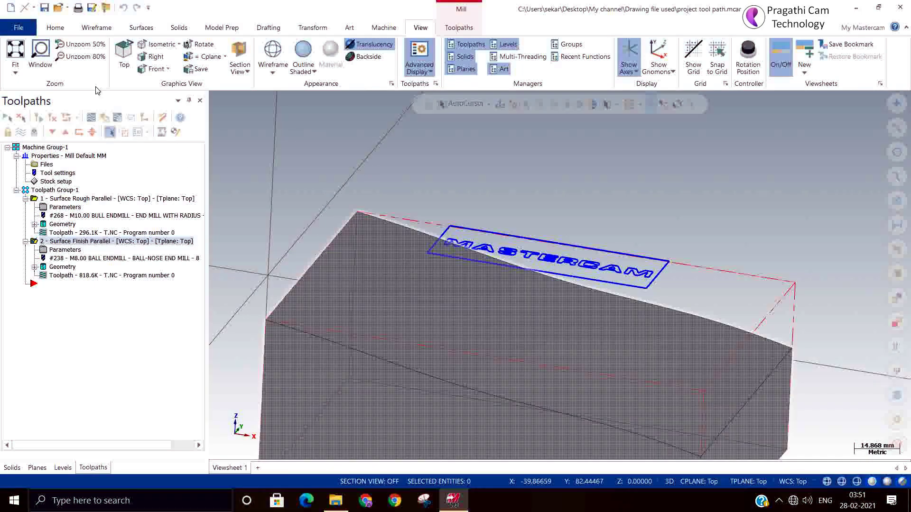
right_click(79, 301)
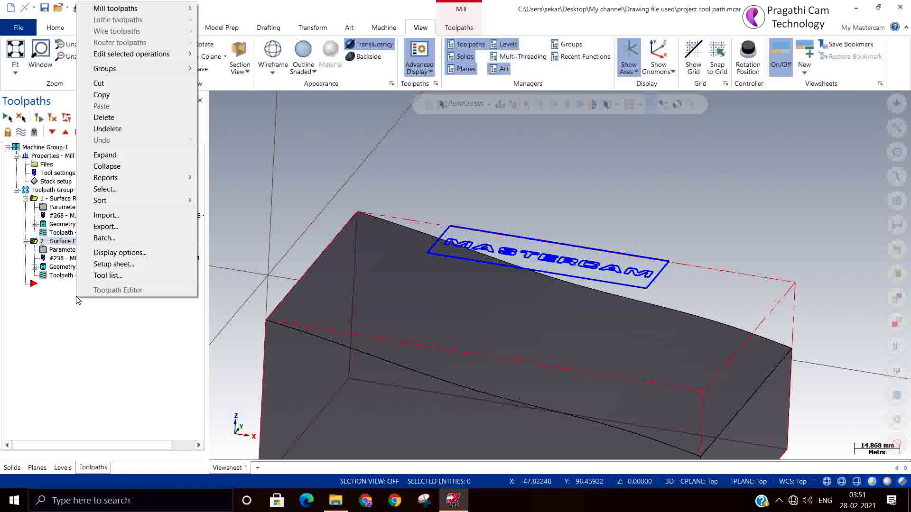
mouse_move(143, 10)
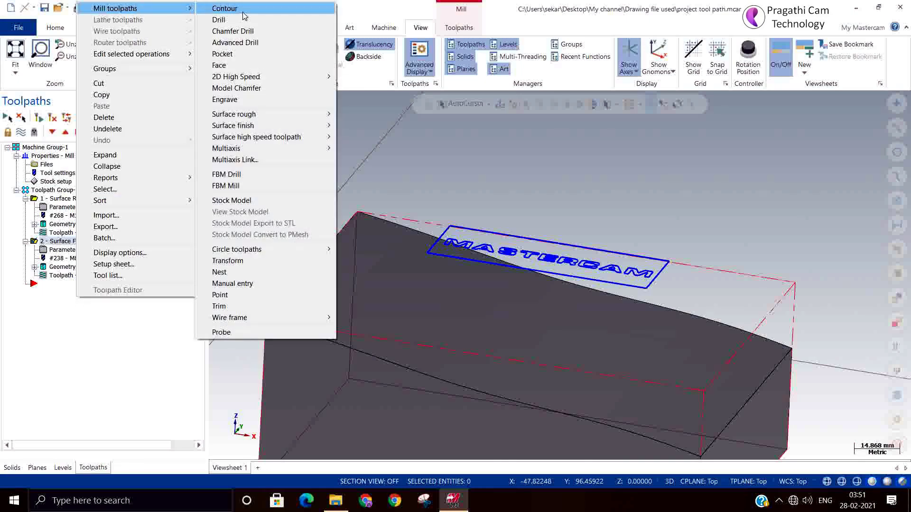
click(247, 101)
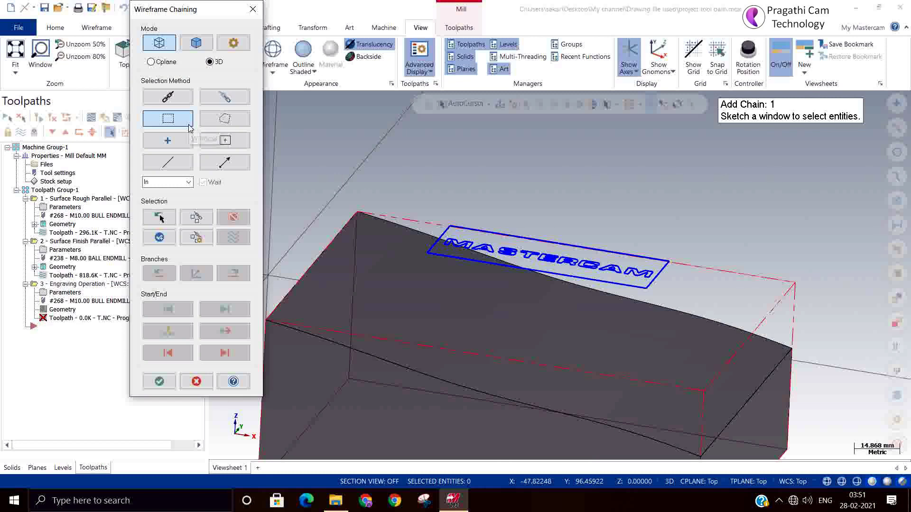
click(189, 127)
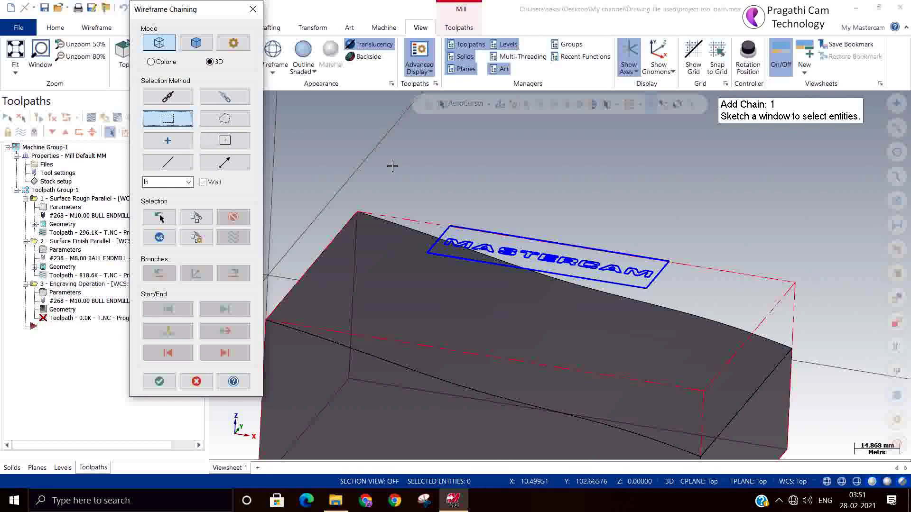
mouse_move(396, 162)
mouse_down()
mouse_move(574, 292)
mouse_move(747, 322)
mouse_up()
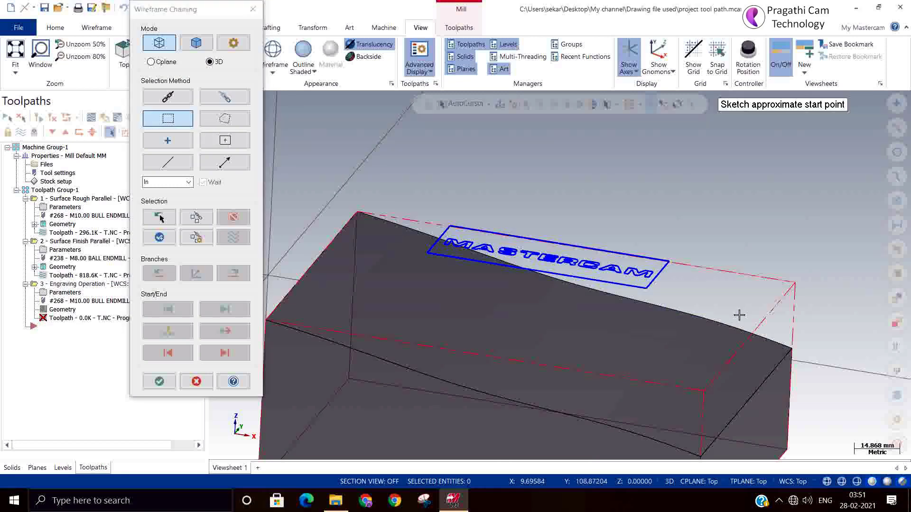
click(470, 260)
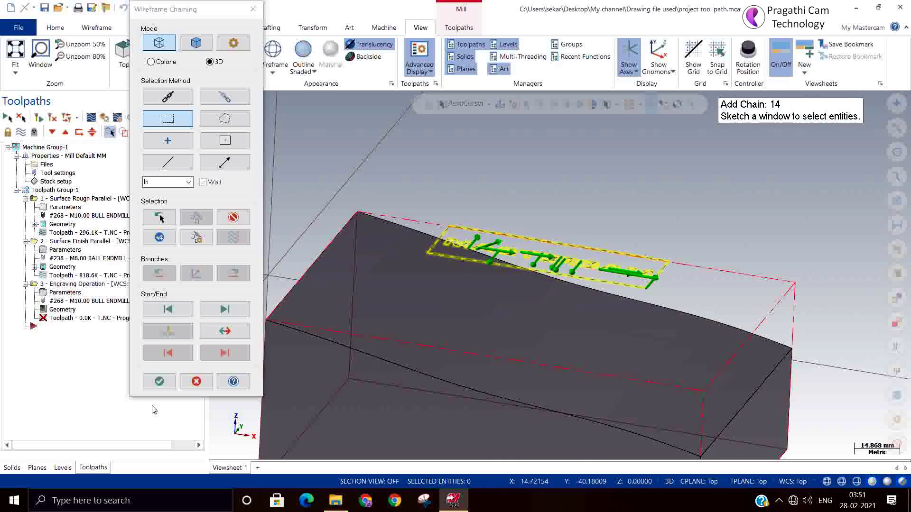
click(159, 382)
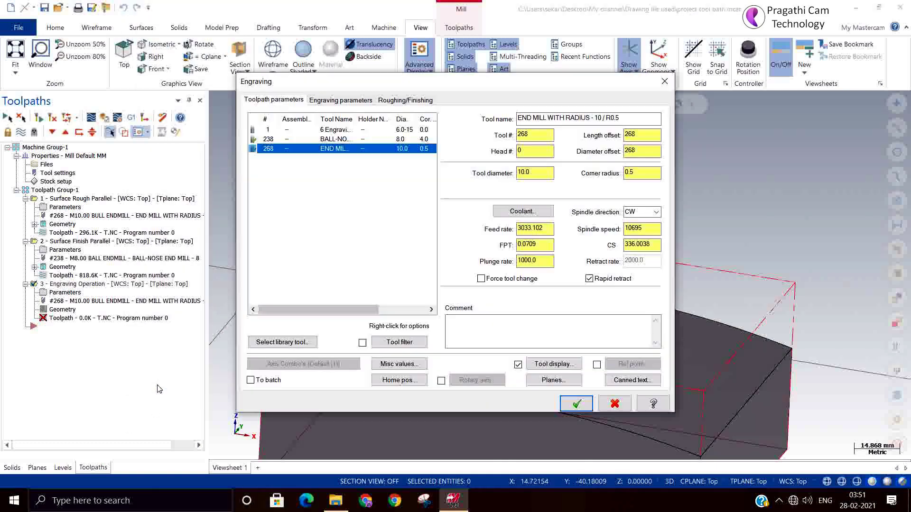
- Assign the 6 Engraving Bit to the engraving operation, with XY stock to leave 0 and an absolute depth of -0.1
click(328, 132)
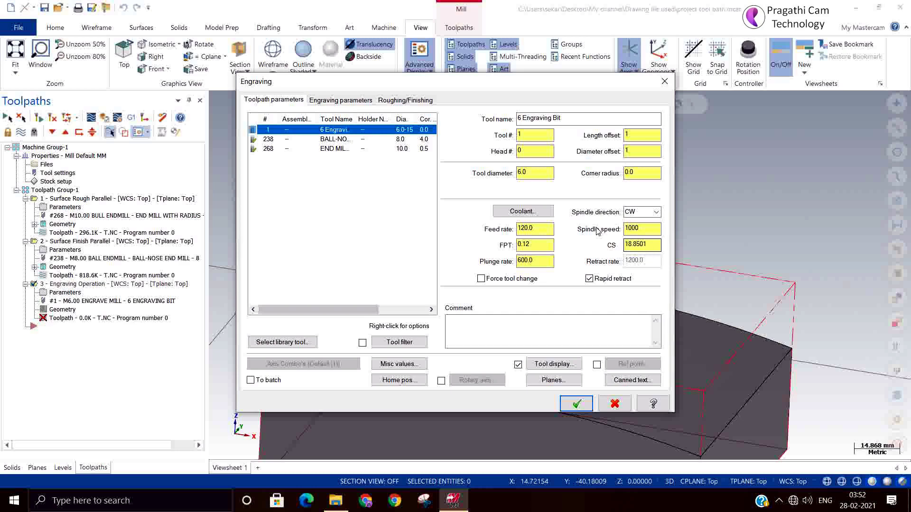
click(351, 100)
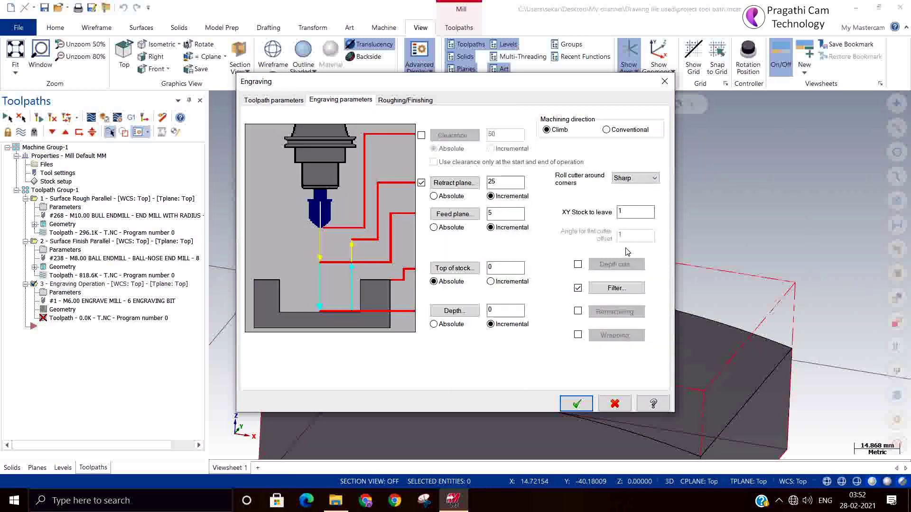
double_click(634, 212)
click(433, 324)
double_click(499, 309)
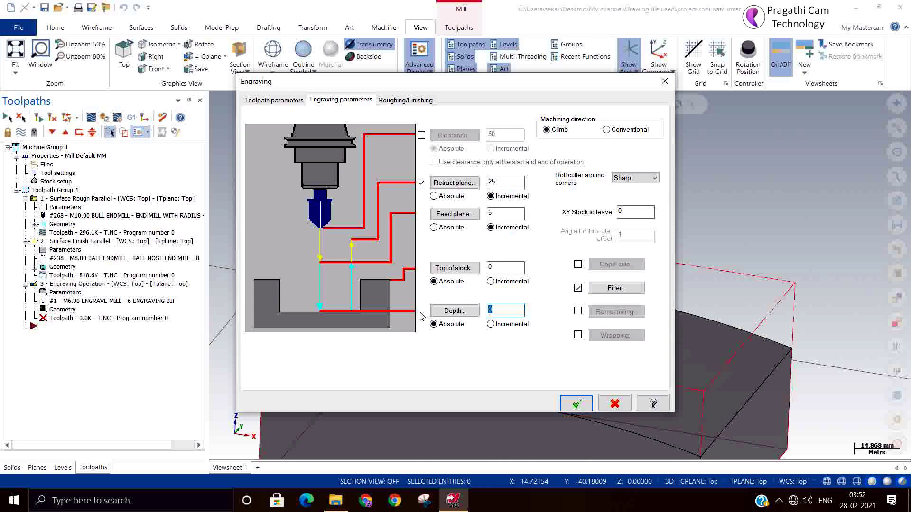
text(-0.1)
- Enable Rough for the engraving operation and accept the settings to generate the toolpath
click(398, 103)
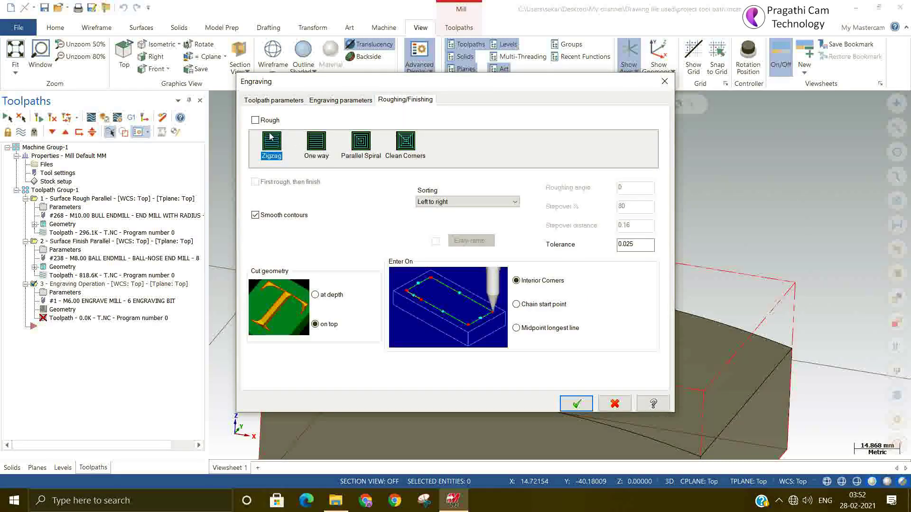
click(266, 121)
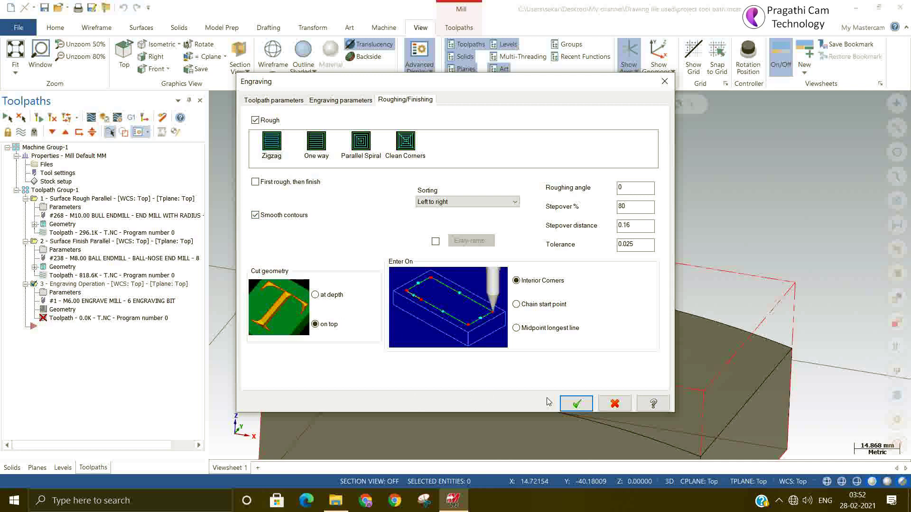
click(577, 403)
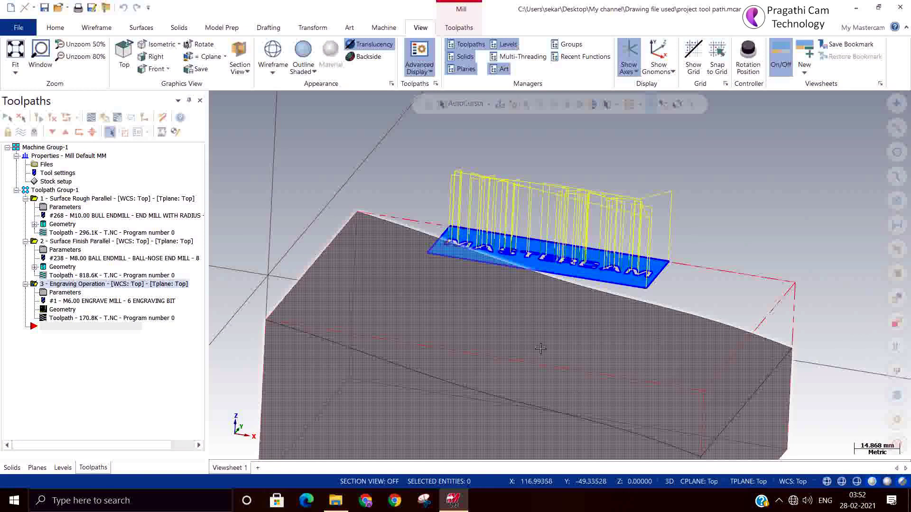
- Create a Surface Finish Project toolpath with the block's curved top face as the drive surface
scroll(541, 349, up, 6)
middle_drag(541, 349, 368, 345)
scroll(593, 318, down, 4)
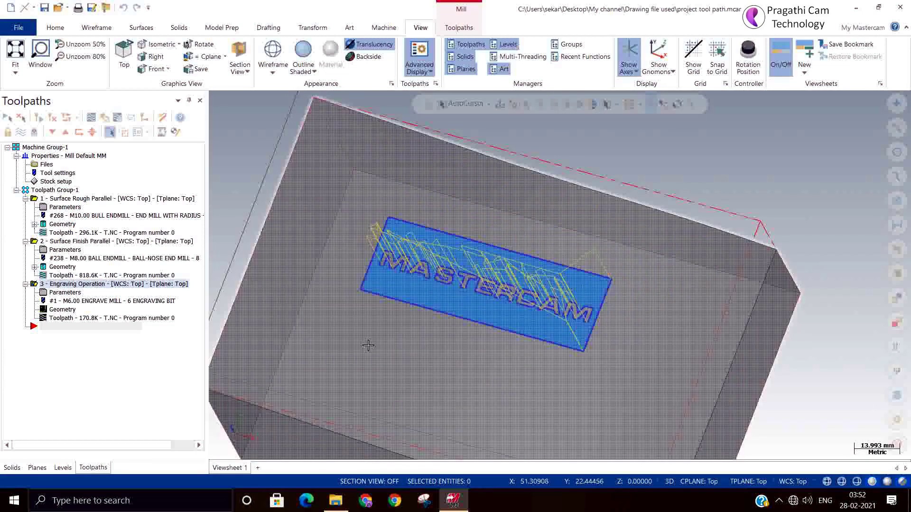
scroll(368, 345, down, 2)
right_click(769, 198)
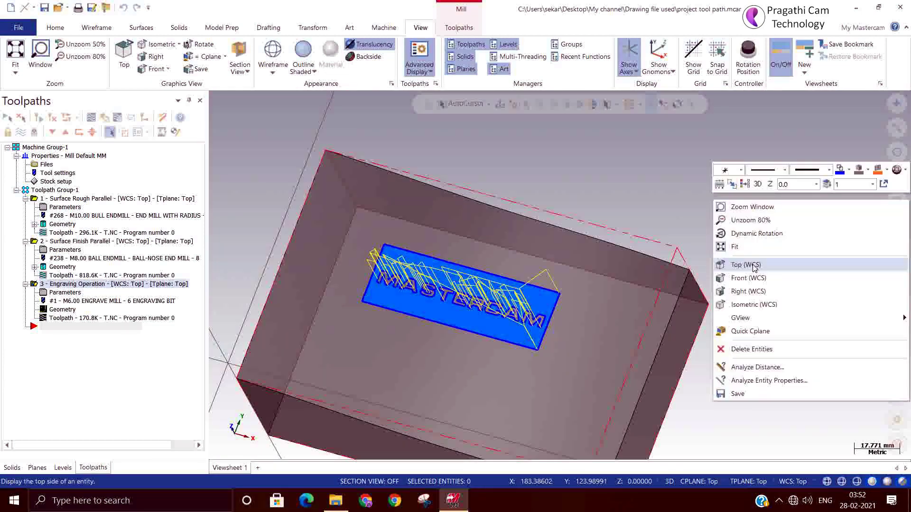
click(755, 305)
right_click(42, 351)
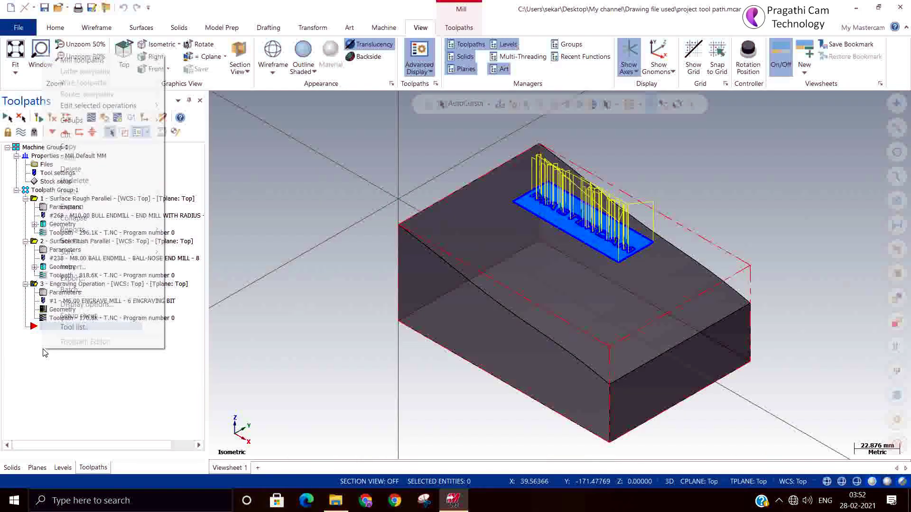
mouse_move(112, 66)
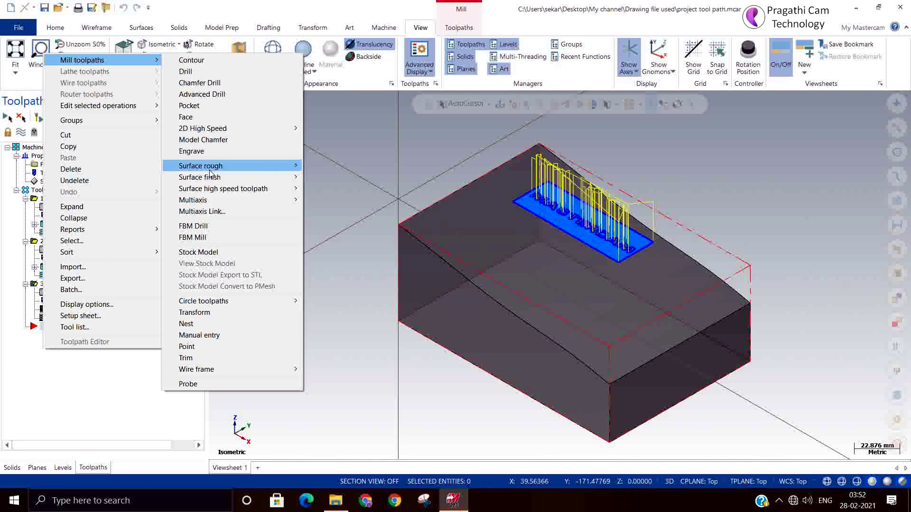
mouse_move(213, 178)
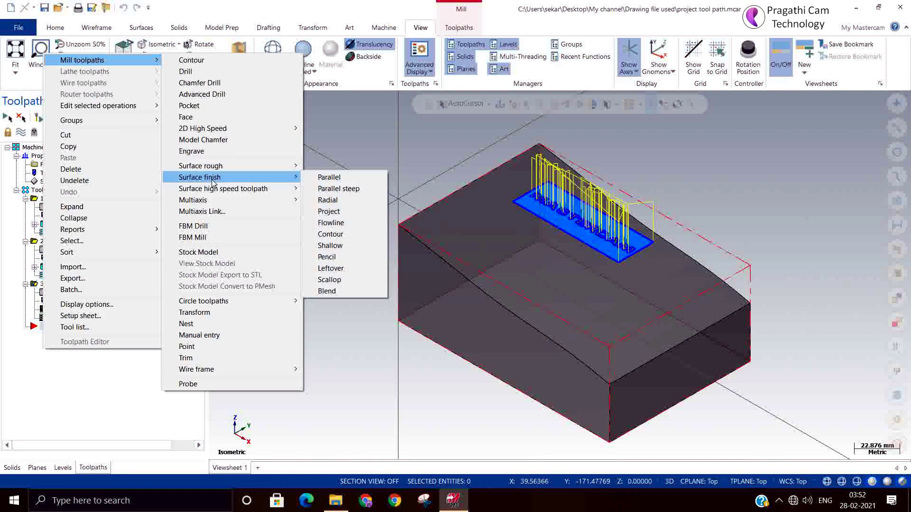
click(344, 211)
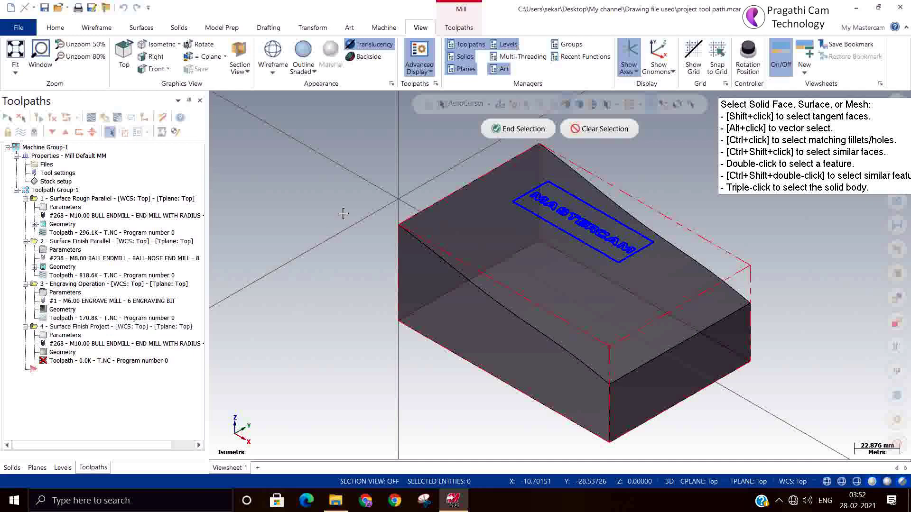
click(601, 255)
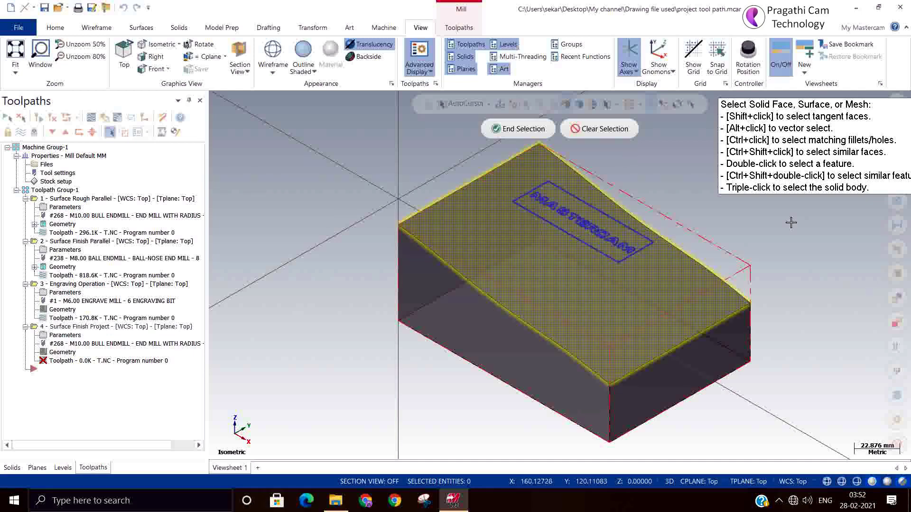
click(520, 128)
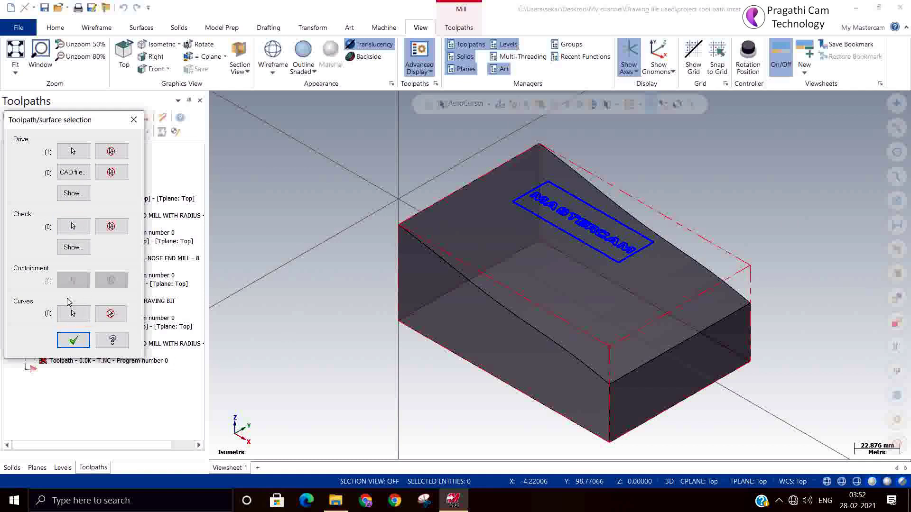
click(74, 340)
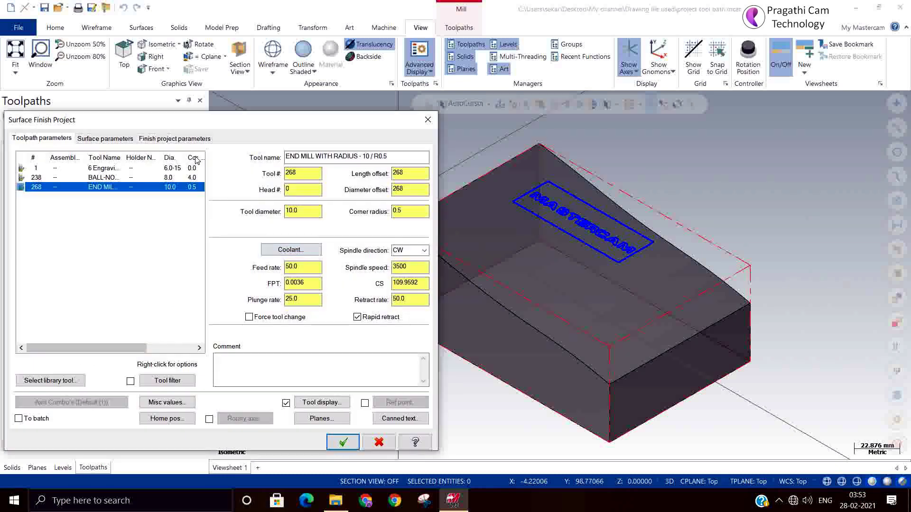
- Configure the Surface Finish Project with the 6 Engraving Bit, -0.2 stock to leave on drive, Retract between cuts and the Engraving Operation as source
click(110, 139)
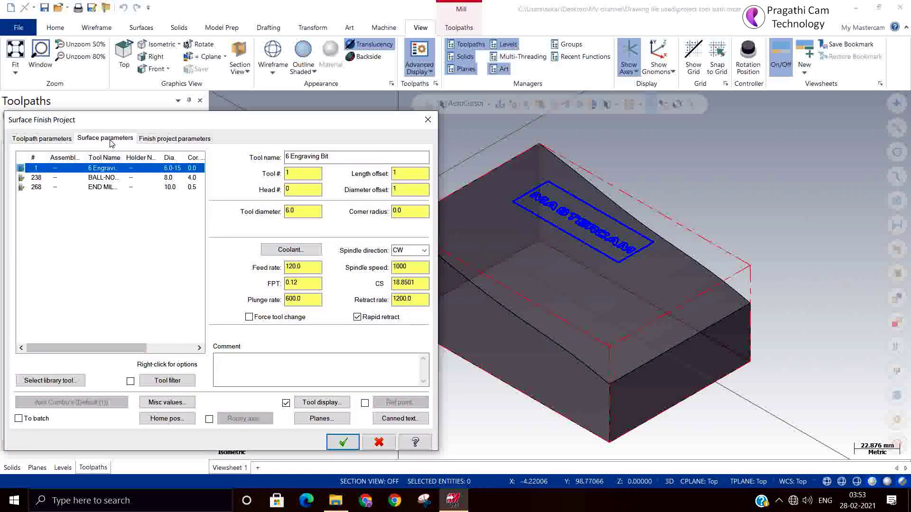
click(336, 199)
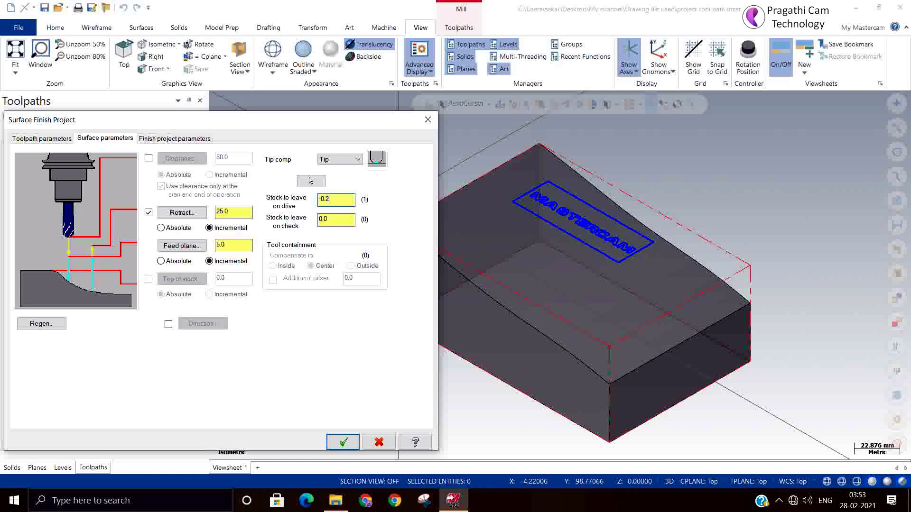
click(161, 142)
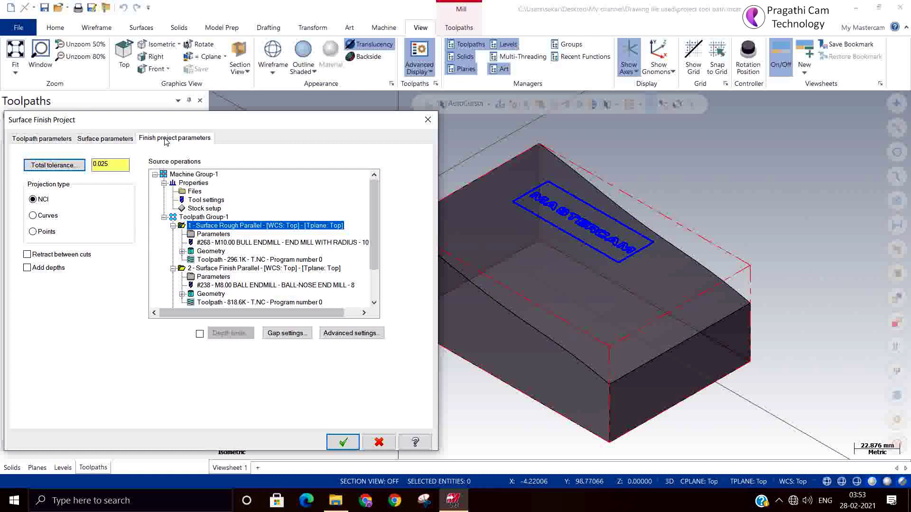
scroll(308, 272, down, 2)
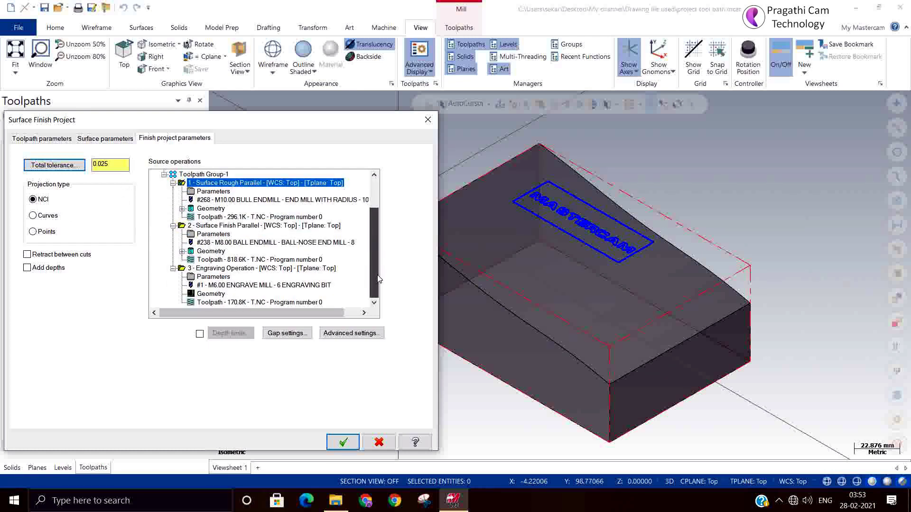
click(308, 269)
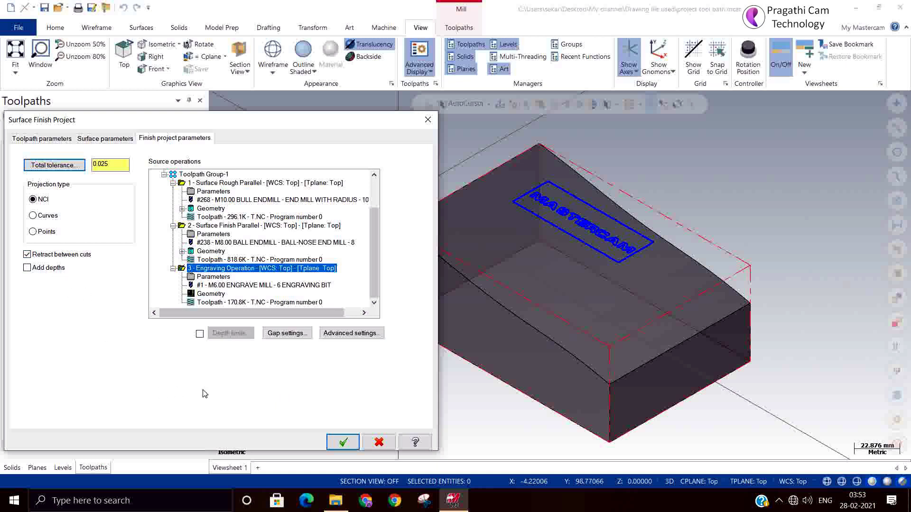
- Set the gap size distance to 0.1 and generate the Surface Finish Project toolpath
click(287, 333)
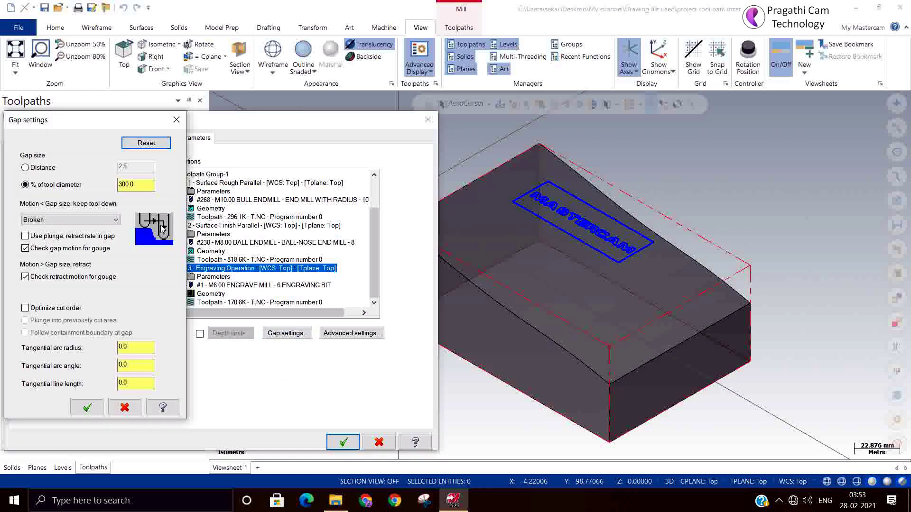
click(34, 170)
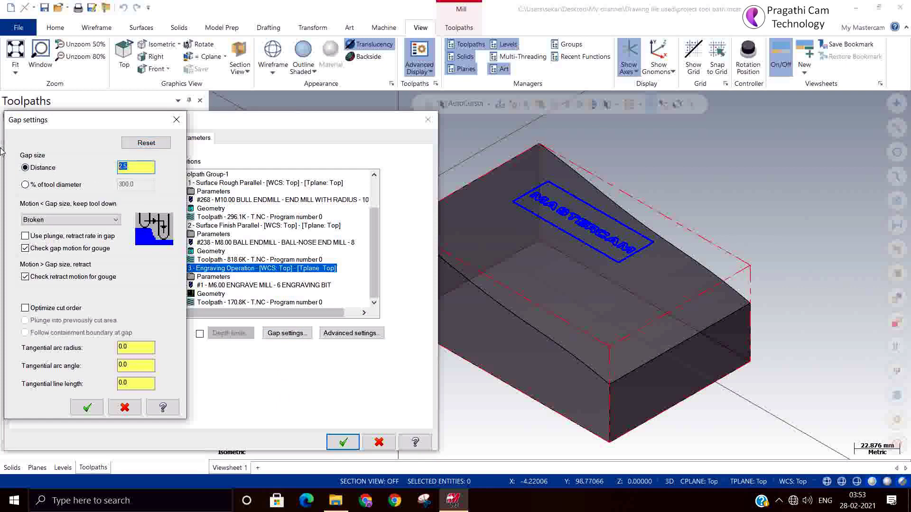
text(0.1)
click(86, 408)
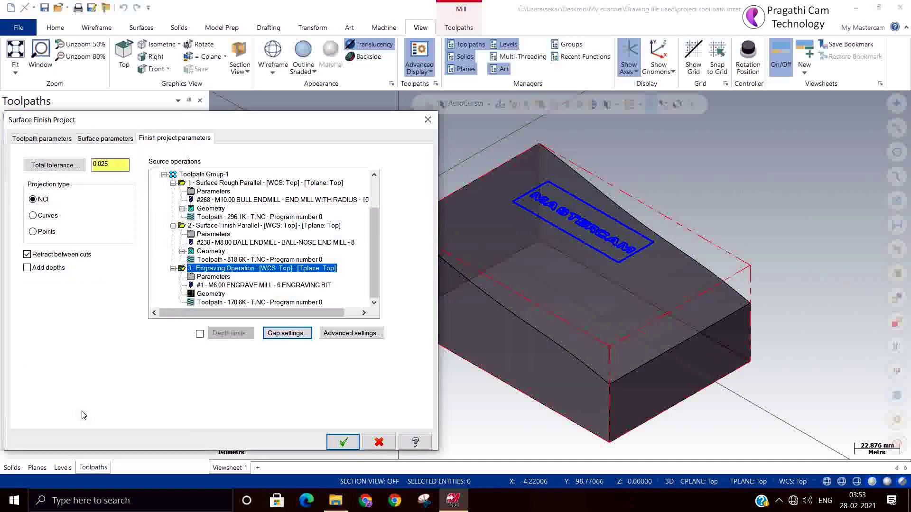
click(343, 442)
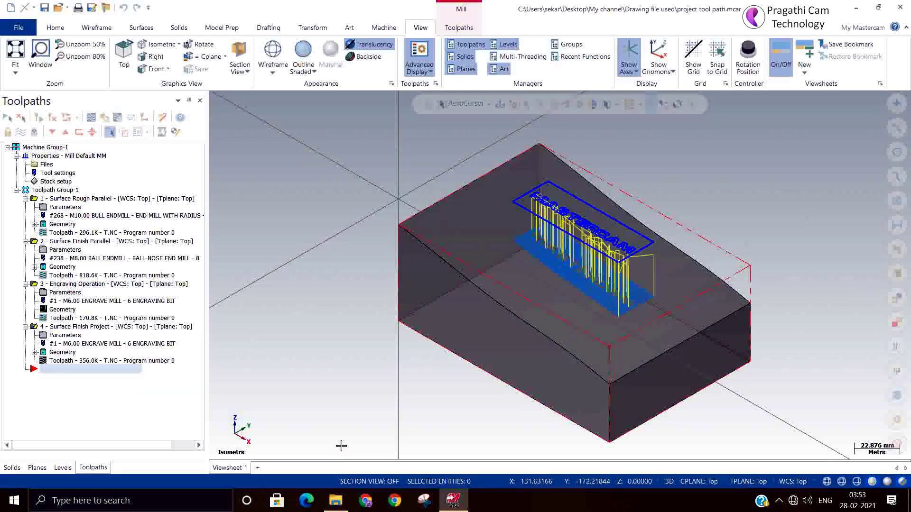
- Delete the Surface Finish Project operation from the toolpath group
scroll(632, 323, up, 5)
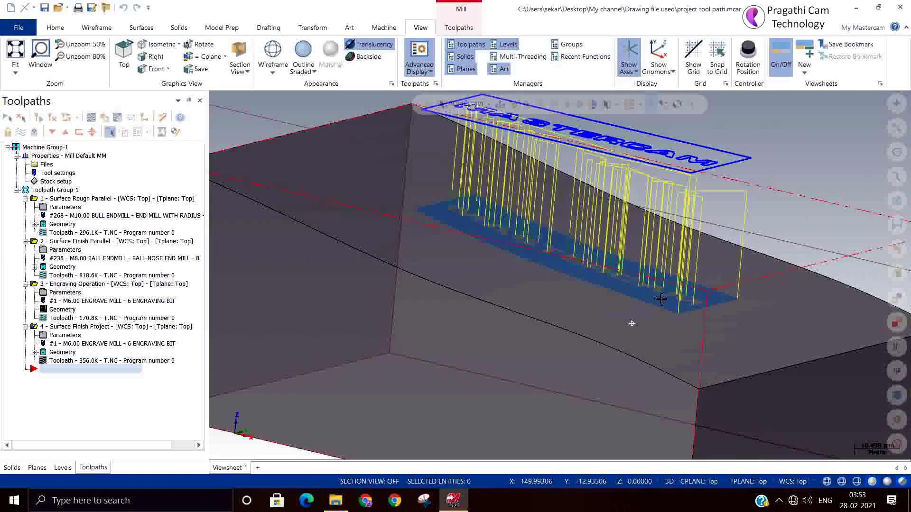
mouse_move(660, 299)
middle_down()
mouse_move(685, 283)
mouse_move(632, 365)
mouse_move(2, 320)
middle_up()
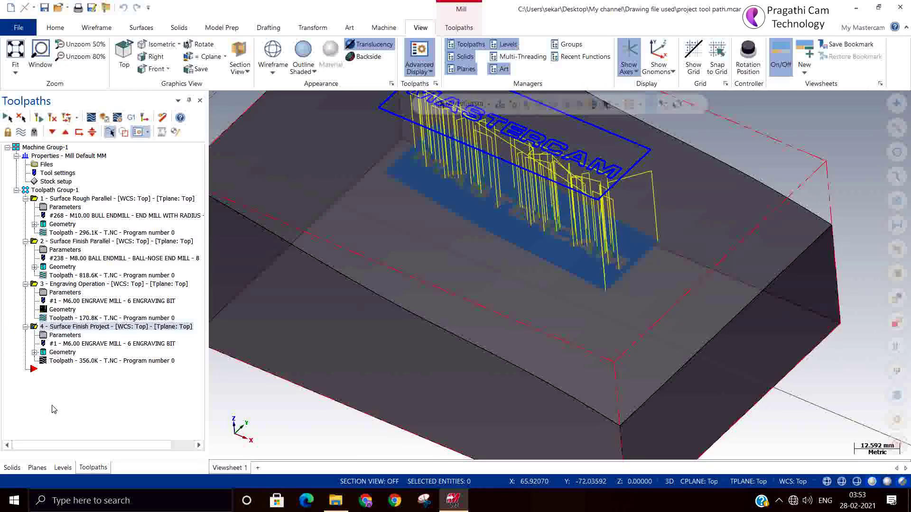
key(Delete)
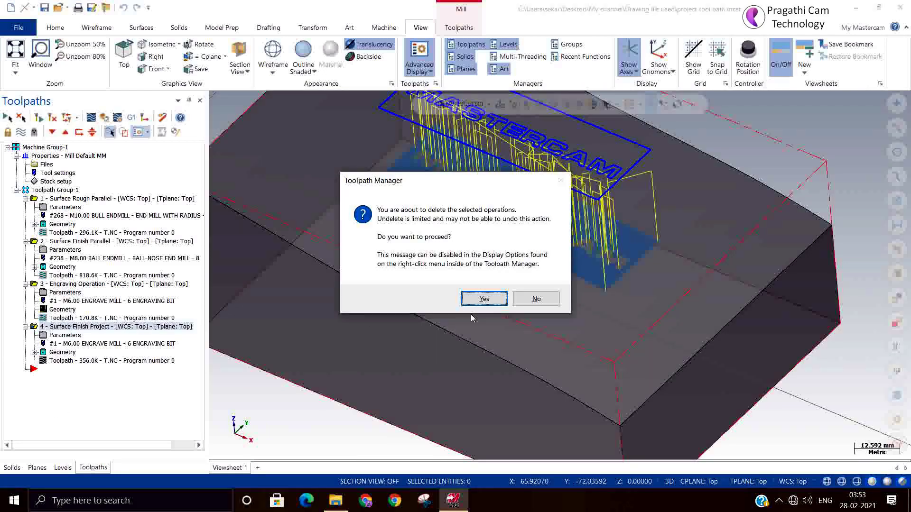
click(482, 299)
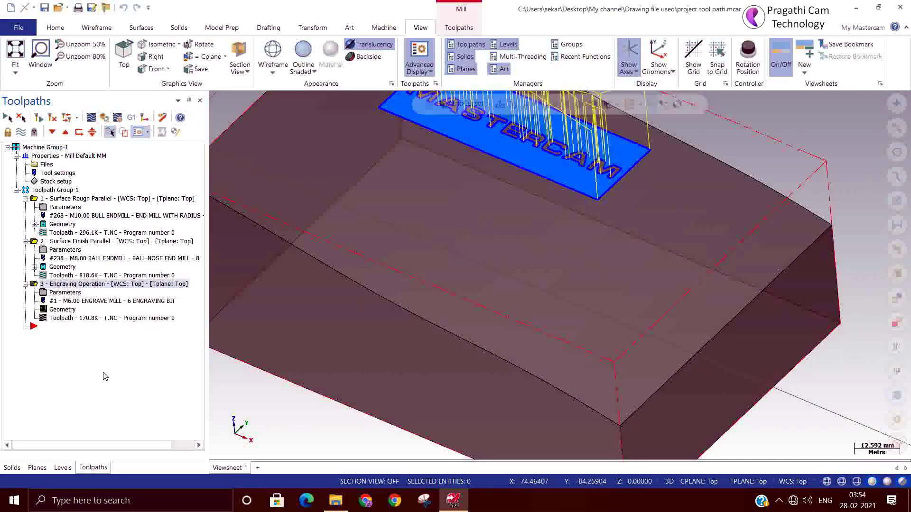
- Create a Surface Rough Project toolpath with an Undefined shape and the block's curved top face as the drive surface
right_click(105, 376)
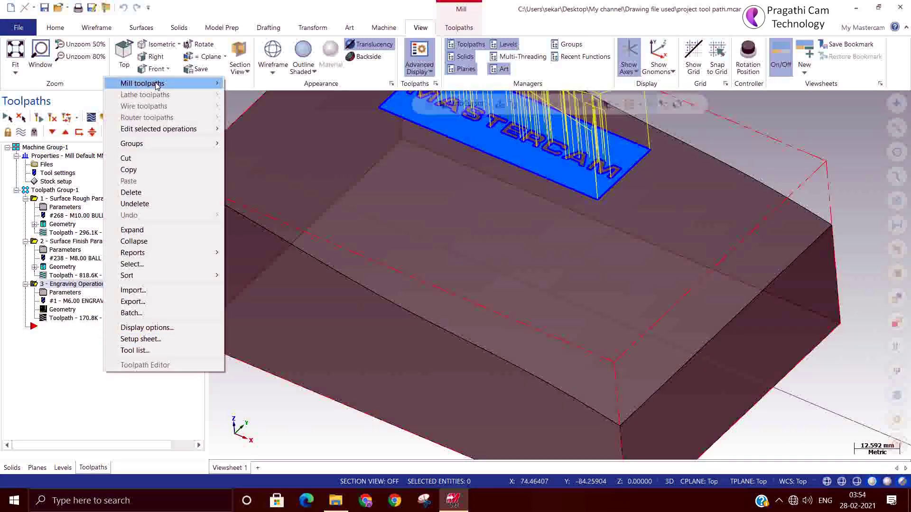
mouse_move(156, 84)
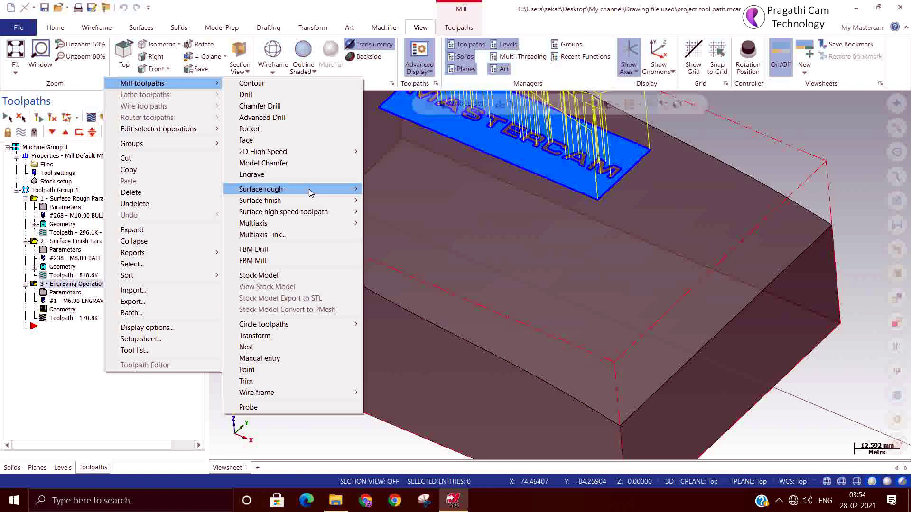
mouse_move(309, 191)
click(401, 209)
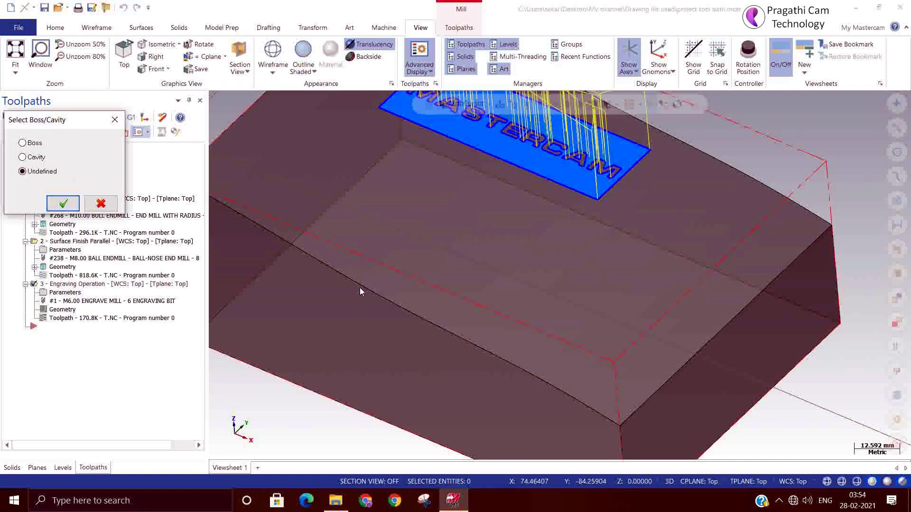
click(63, 205)
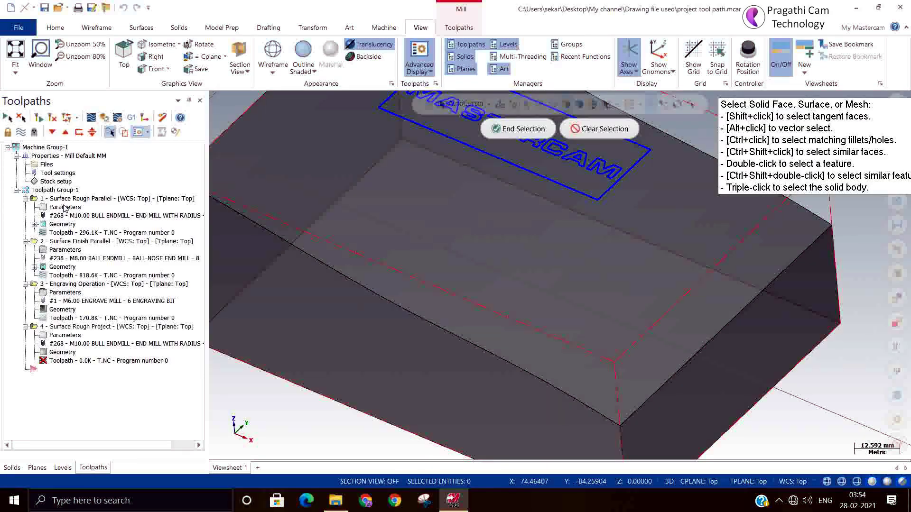
click(502, 265)
click(495, 136)
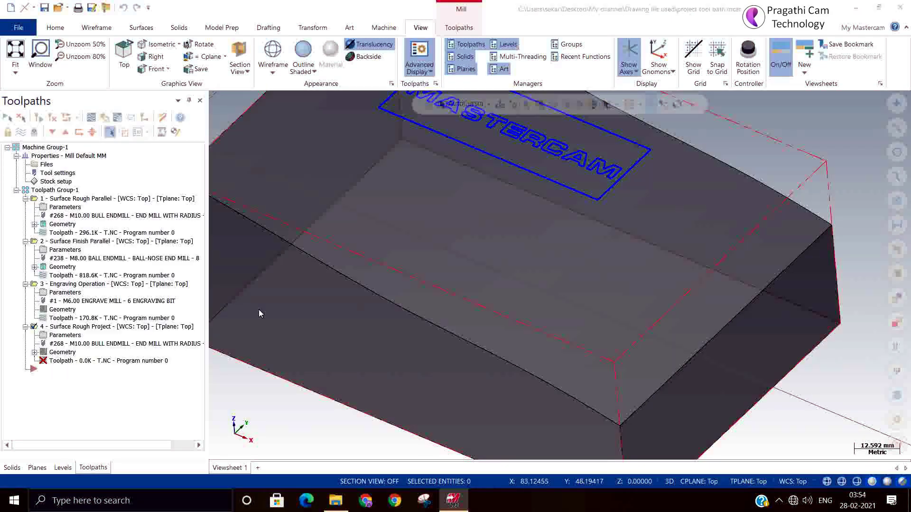
click(73, 340)
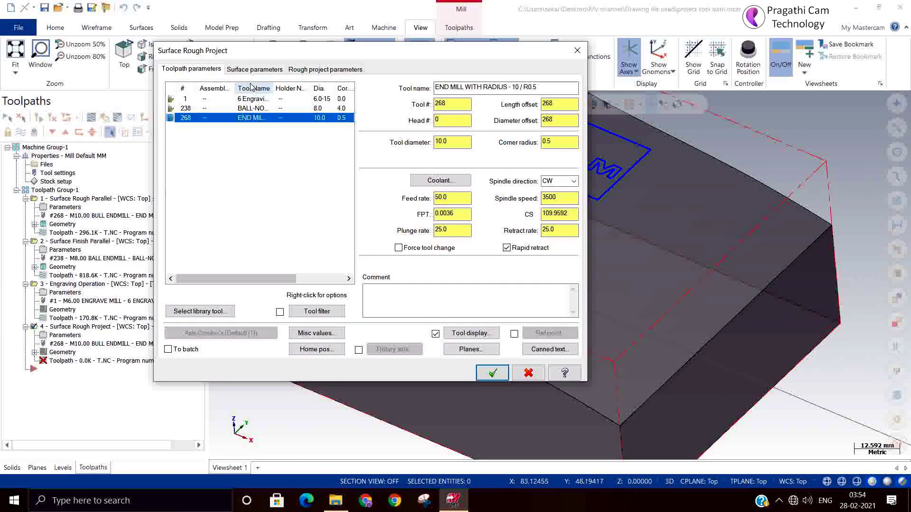
- Assign the 6 Engraving Bit to the Surface Rough Project and enter a negative stock to leave on drive
click(250, 99)
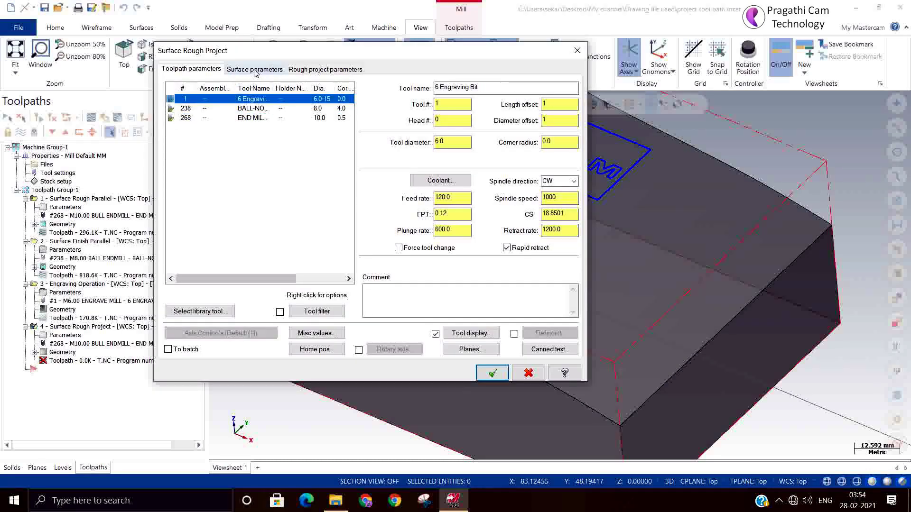
click(255, 70)
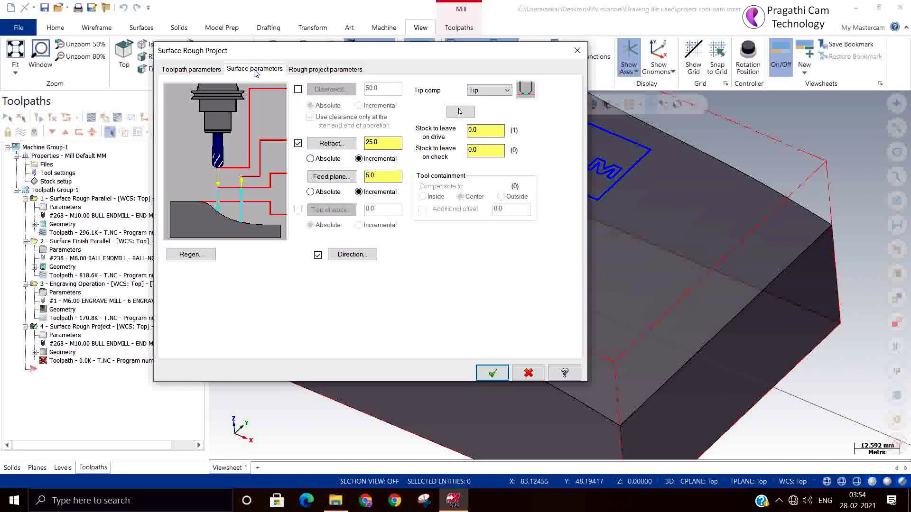
double_click(480, 130)
text(-0)
- Choose the Engraving Operation as the source for the rough project's NCI projection
click(327, 70)
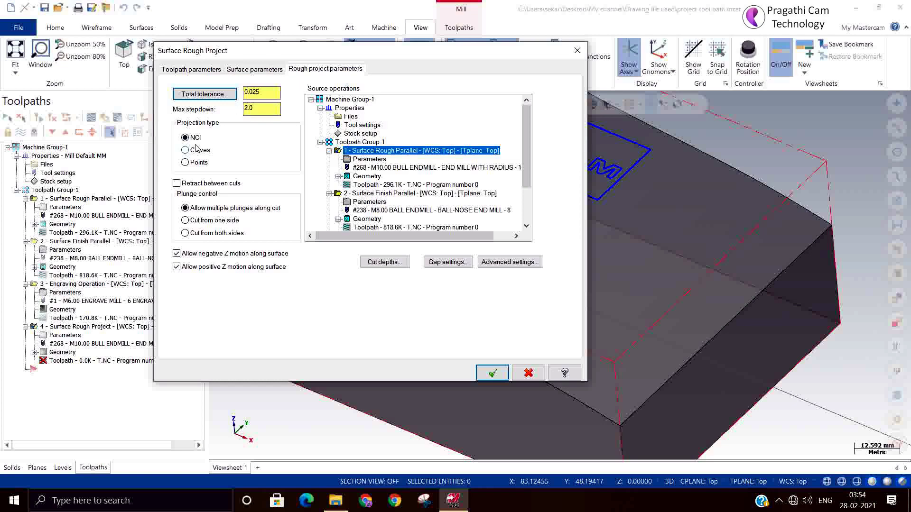
scroll(398, 203, down, 2)
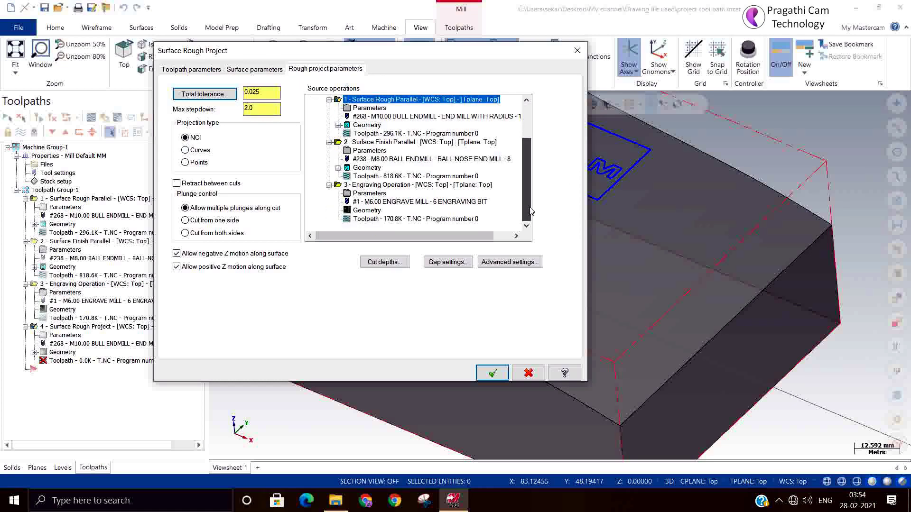
click(394, 185)
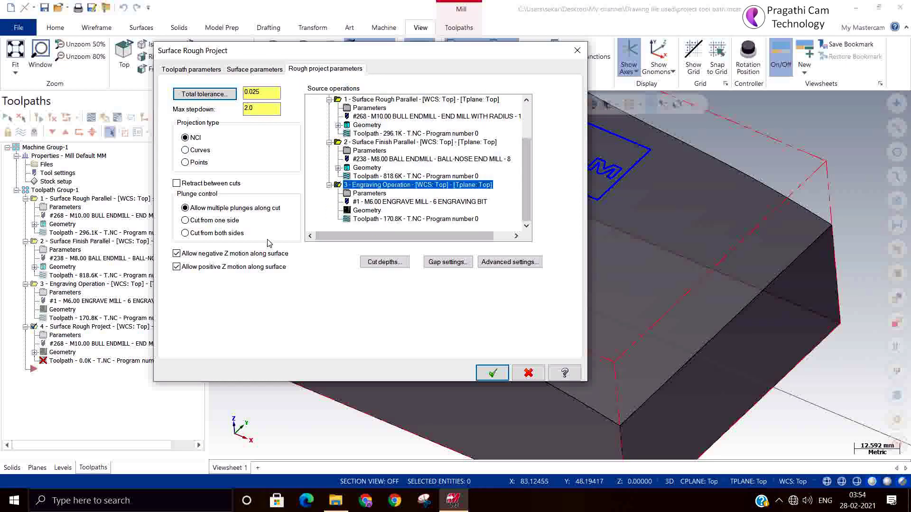
- Set the rough project's gap size distance to 0.1 and generate the toolpath
click(447, 262)
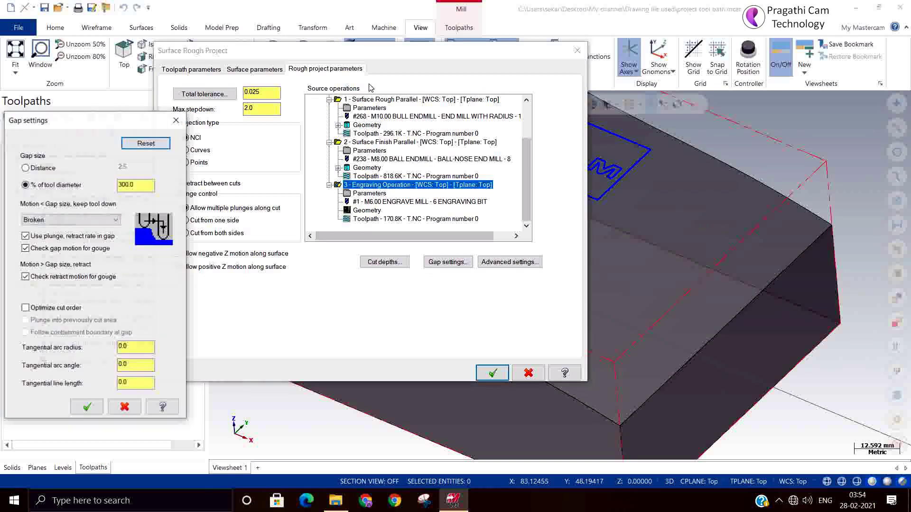
click(36, 169)
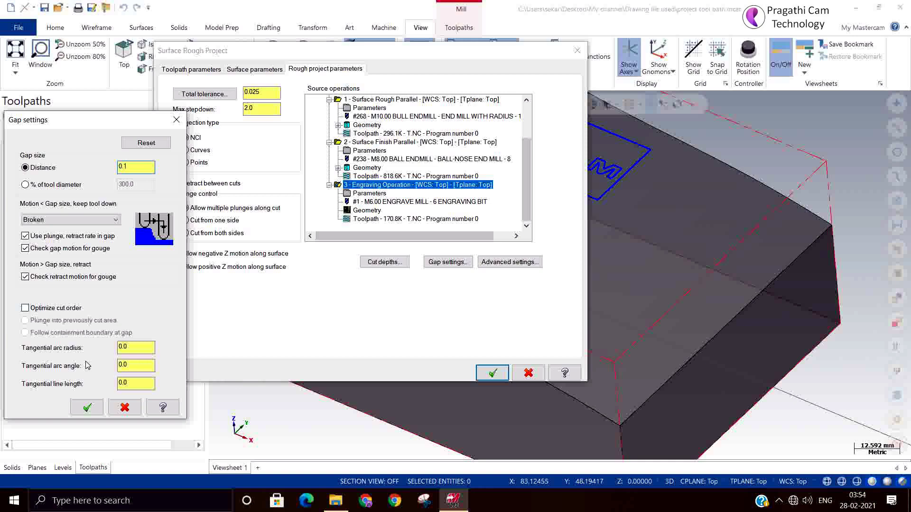
click(87, 407)
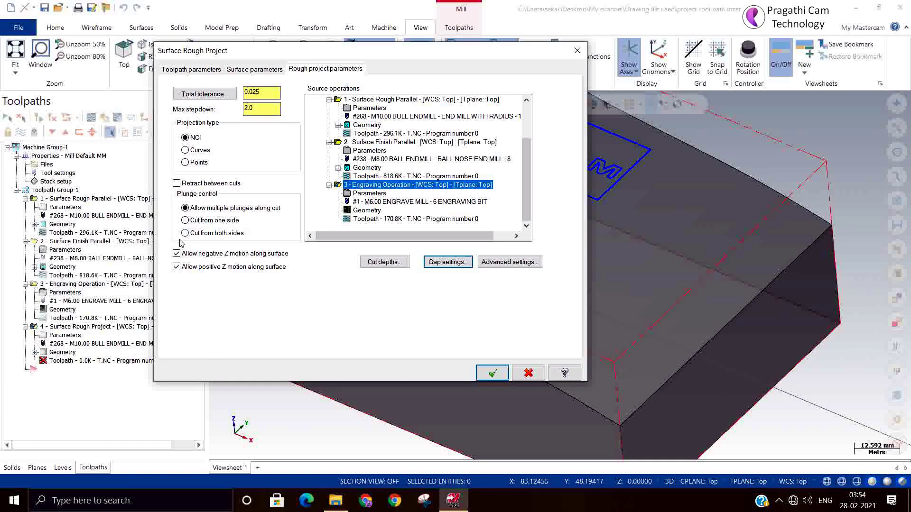
click(488, 373)
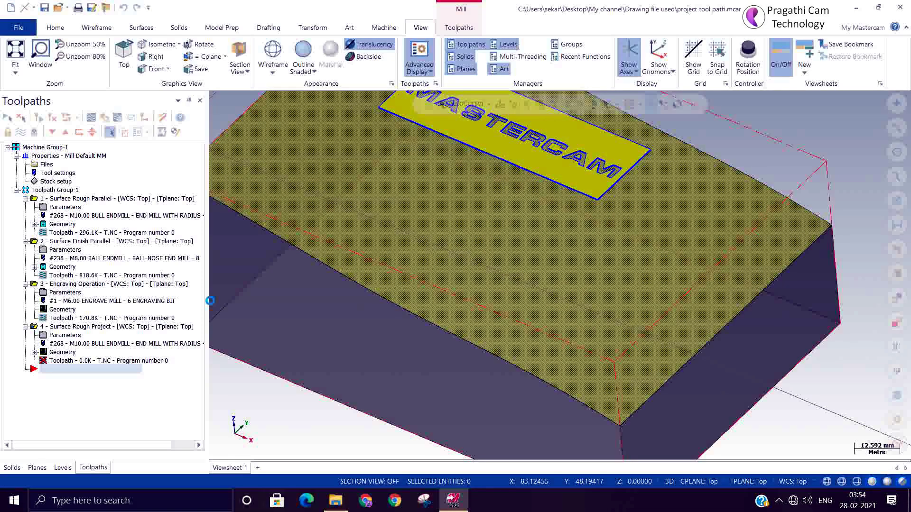
- Examine the projected rough toolpath on the block and simulate the Surface Rough Project operation alone through to its end
scroll(609, 318, up, 3)
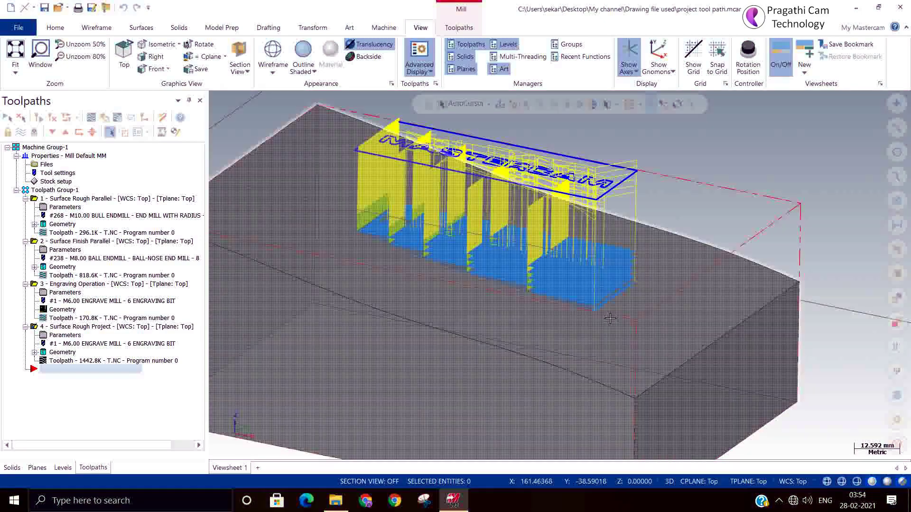
scroll(610, 318, up, 5)
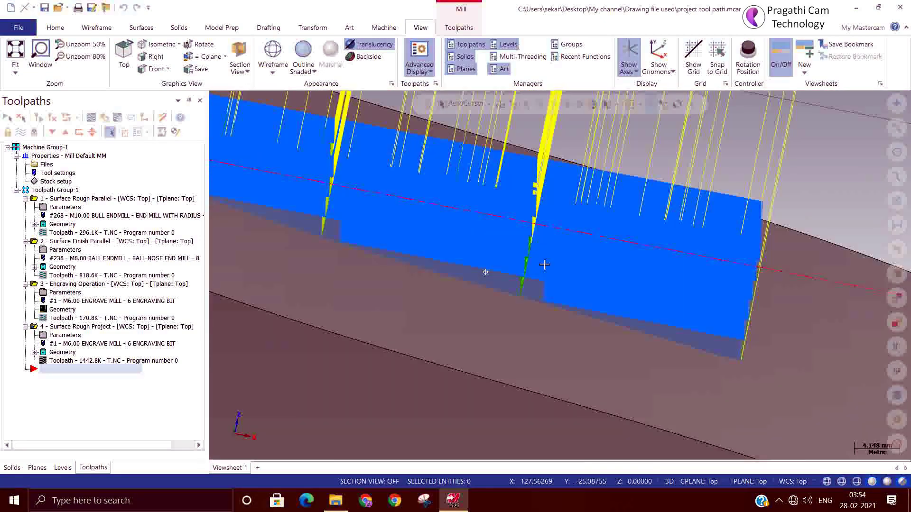
middle_drag(544, 265, 836, 136)
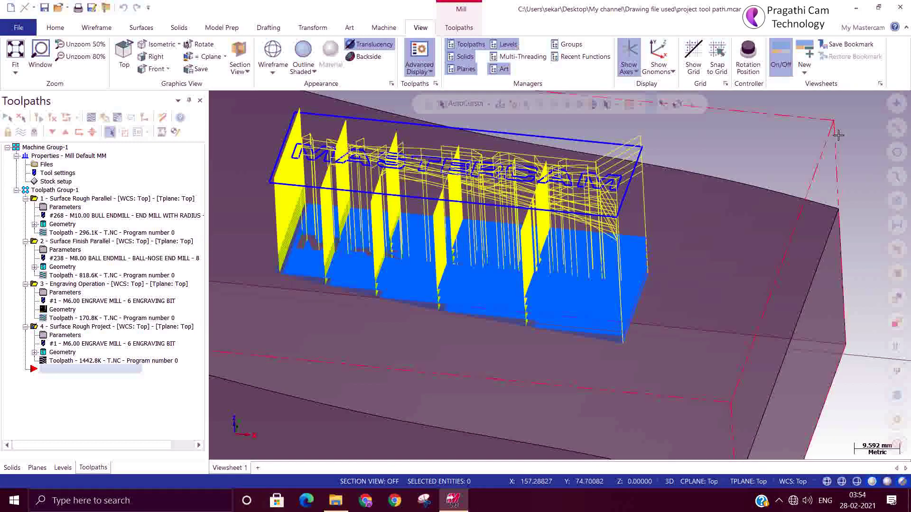
right_click(862, 144)
click(823, 250)
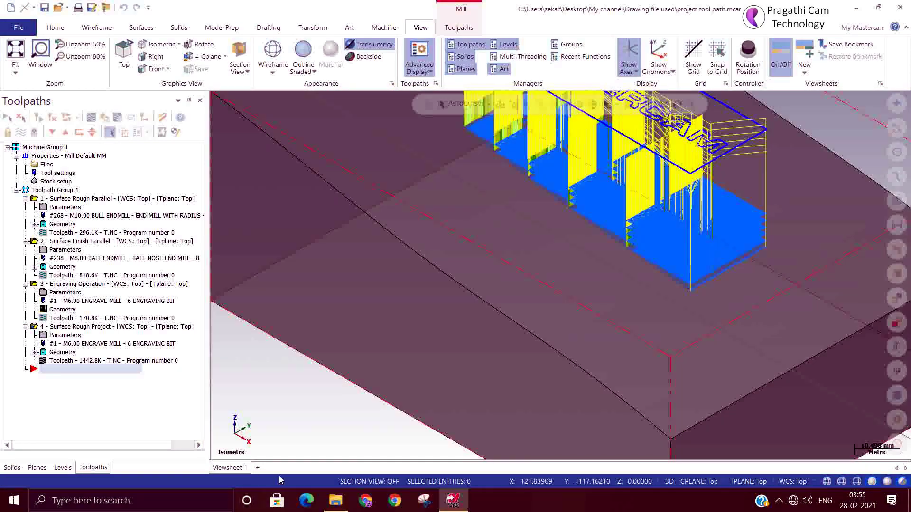
scroll(318, 422, down, 1)
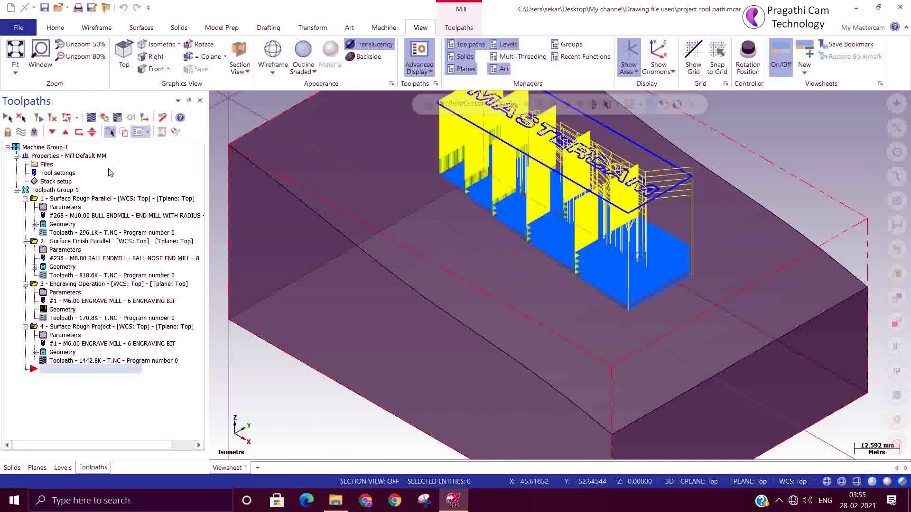
click(103, 118)
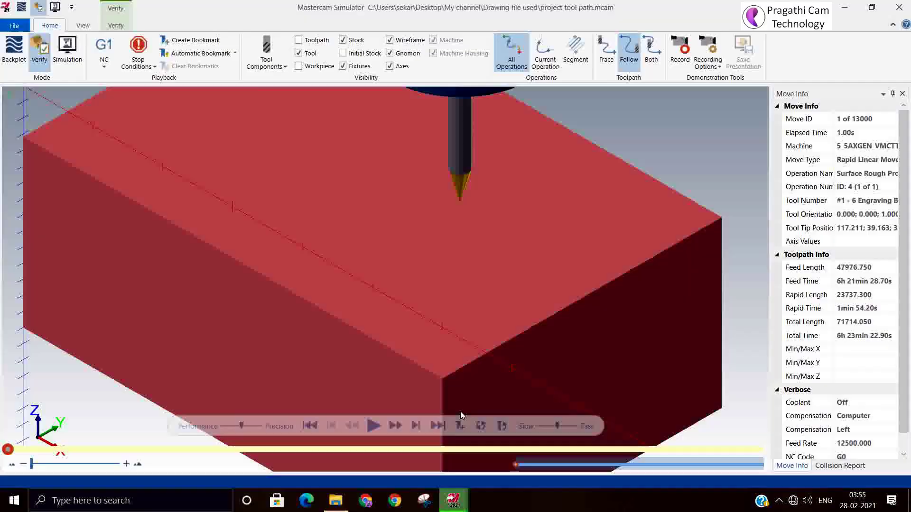
key(r)
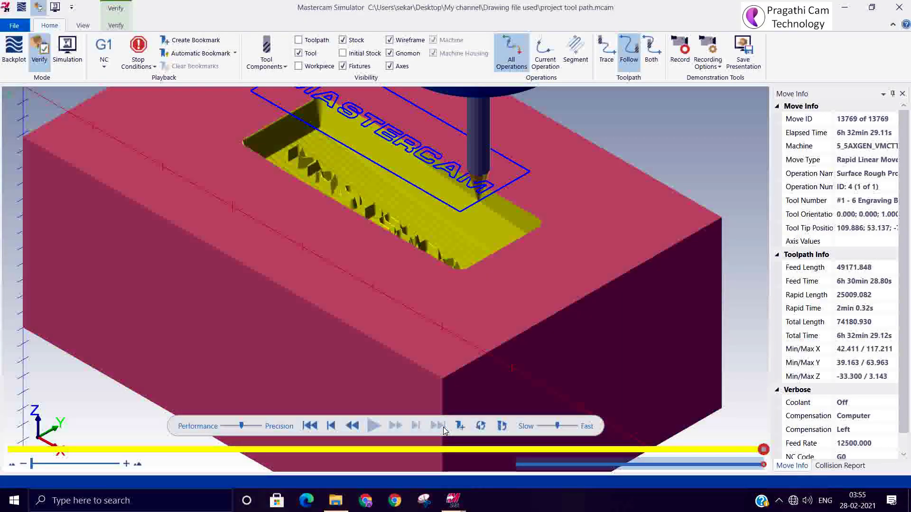
click(899, 7)
- Simulate all operations except the Engraving Operation to the end and inspect the MASTERCAM engraving on the curved top up close
click(54, 190)
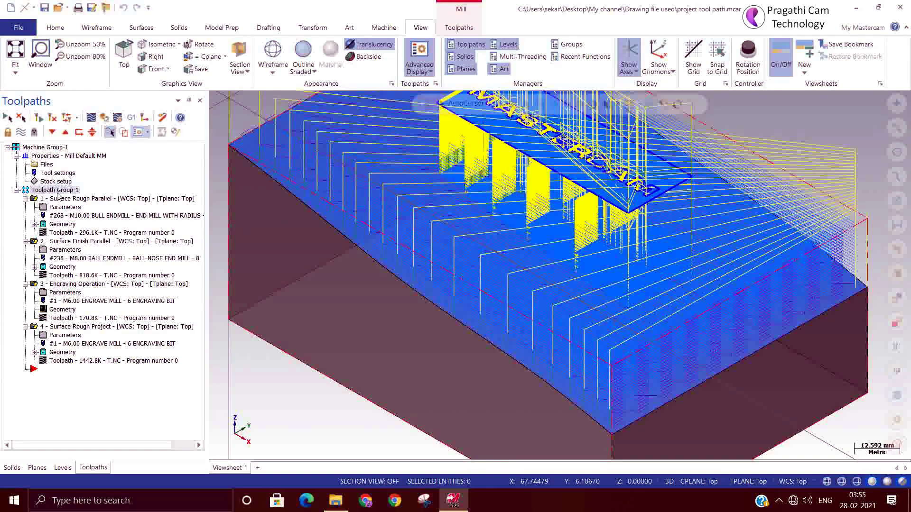
click(69, 284)
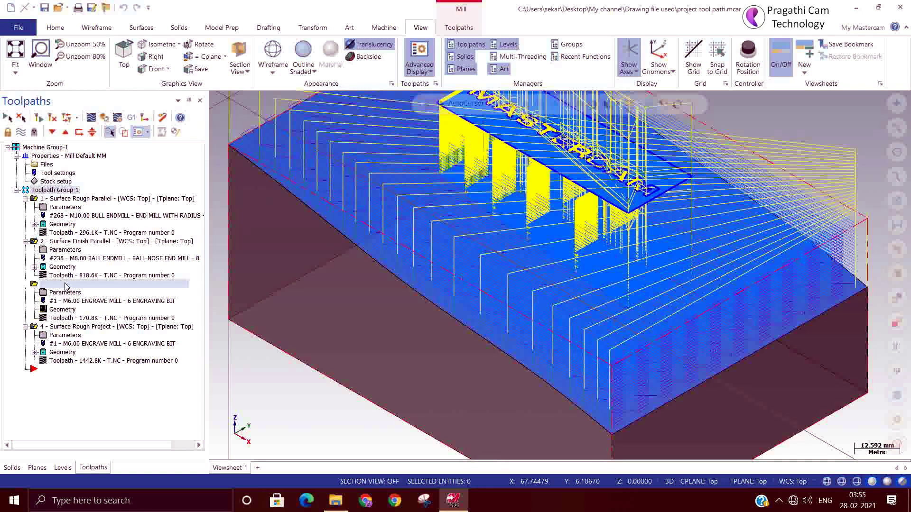
click(92, 132)
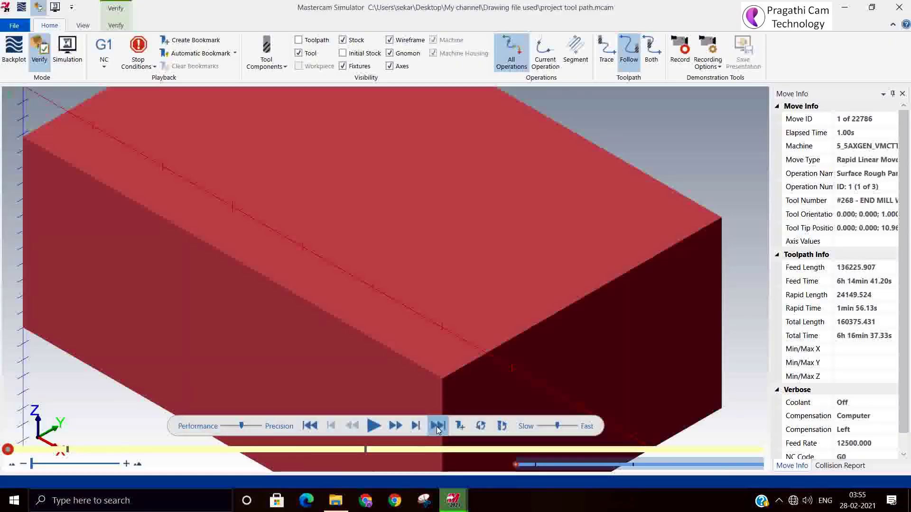
click(437, 426)
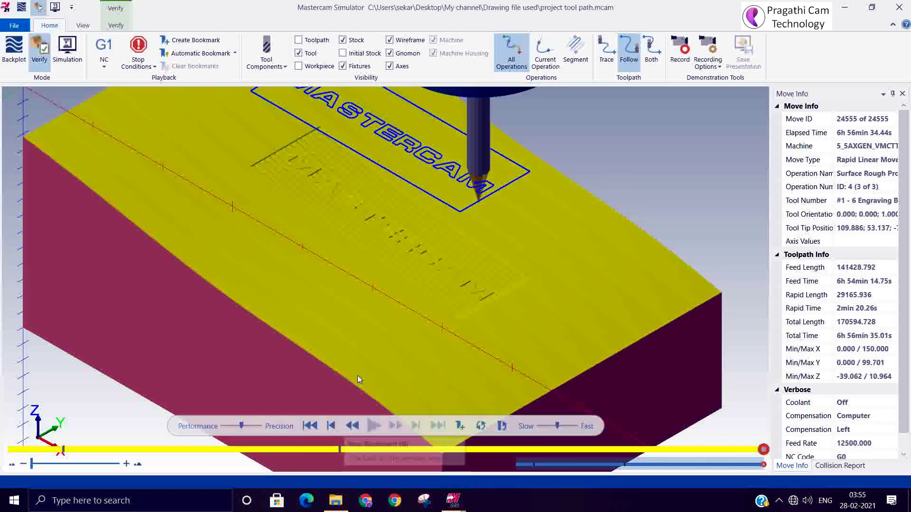
scroll(417, 305, up, 8)
middle_drag(425, 321, 414, 285)
middle_drag(180, 213, 197, 270)
scroll(197, 270, down, 5)
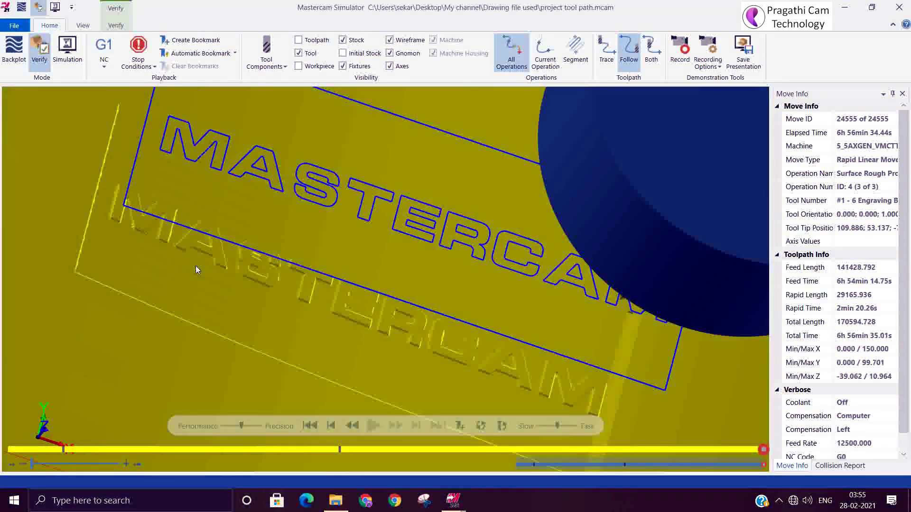